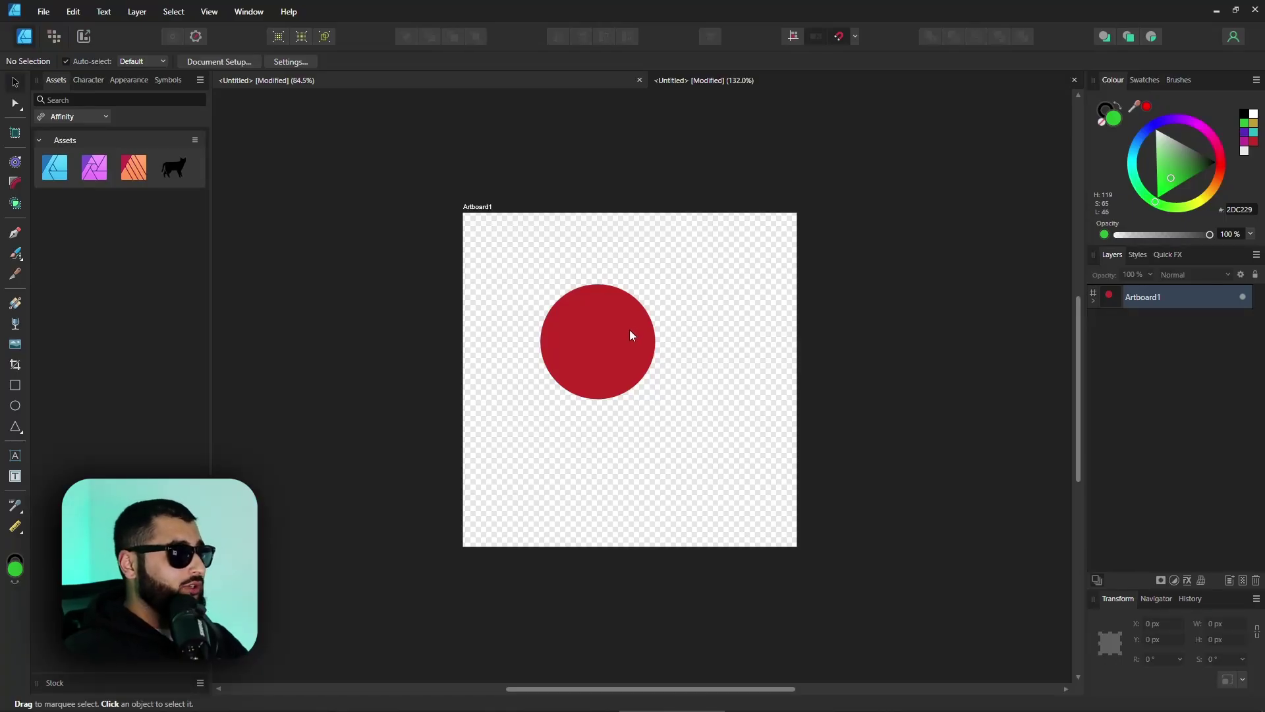
{"action": "left_click", "coordinate": [595, 341]}
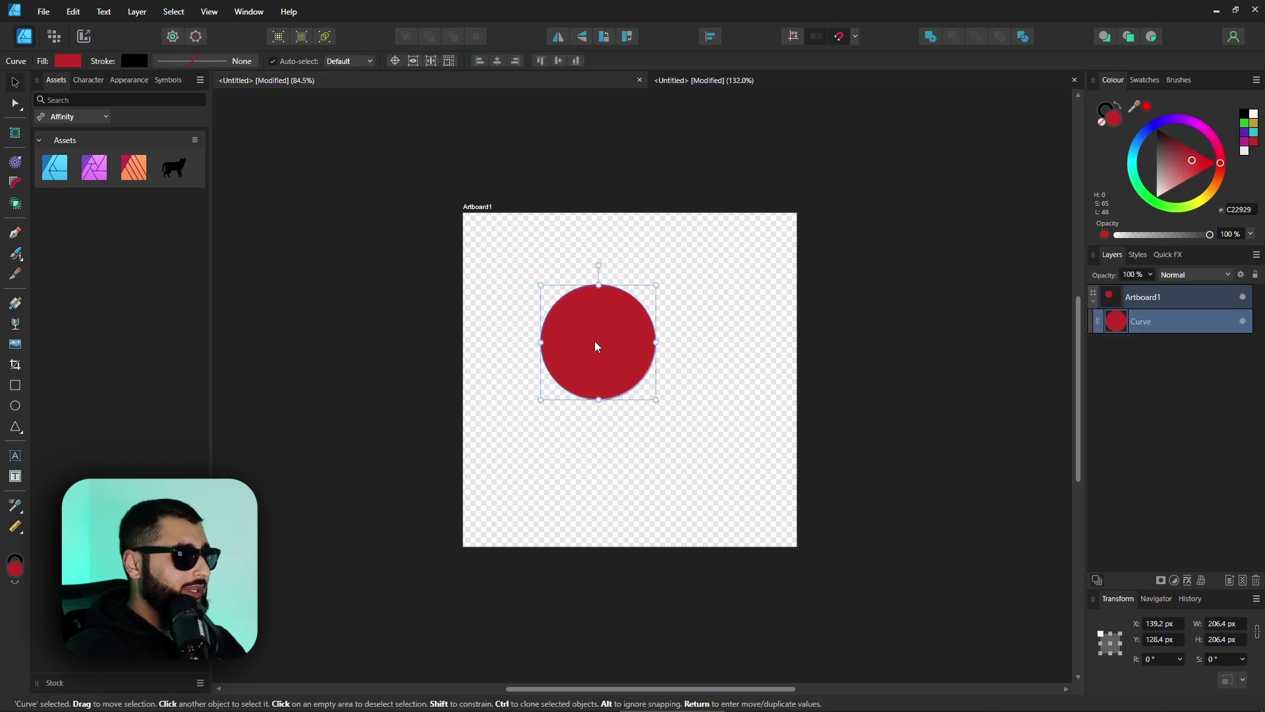
{"action": "left_click_drag", "start_coordinate": [591, 330], "coordinate": [706, 396], "text": "ctrl"}
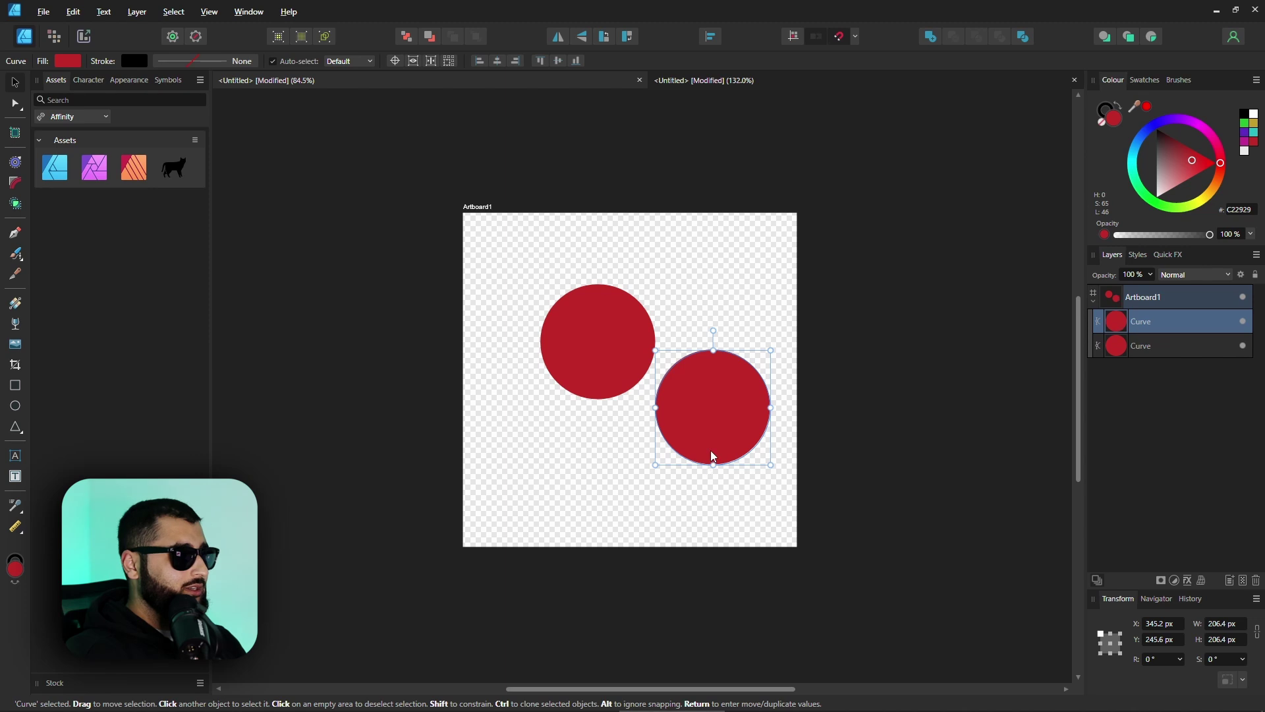
{"action": "key", "text": "ctrl+z"}
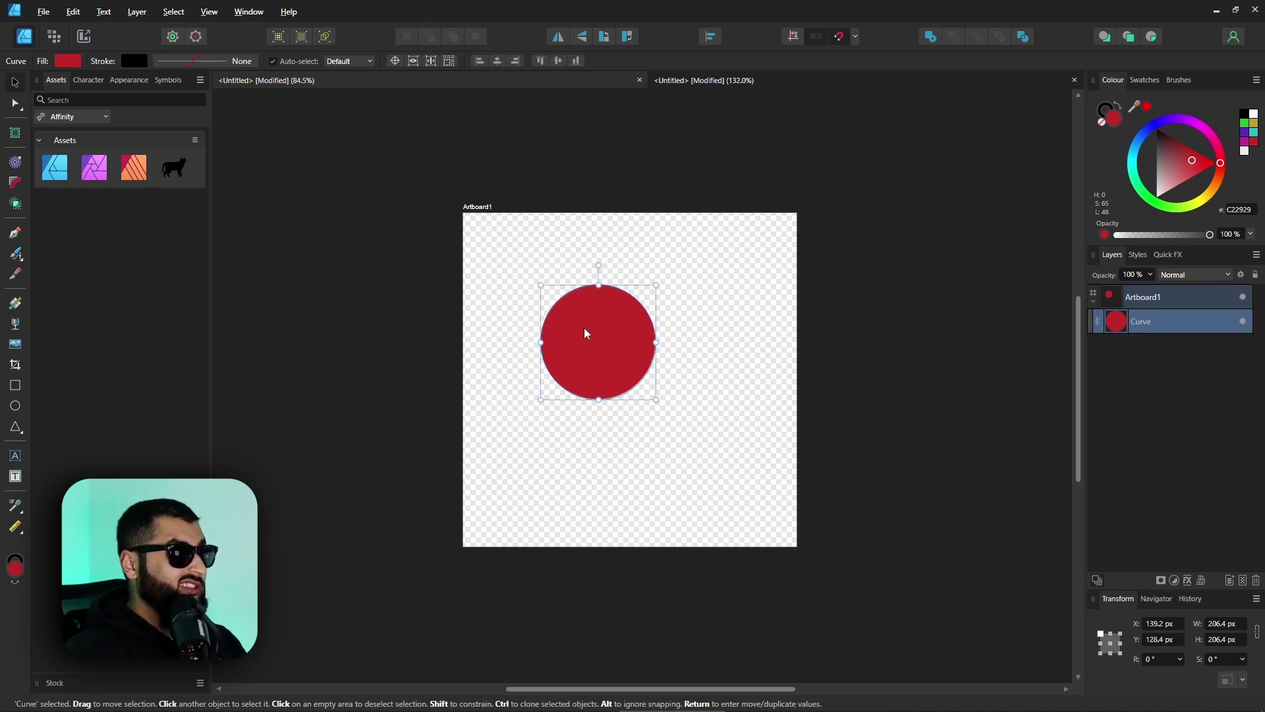
{"action": "left_click_drag", "start_coordinate": [585, 333], "coordinate": [707, 325], "text": "ctrl"}
{"action": "key", "text": "ctrl+z"}
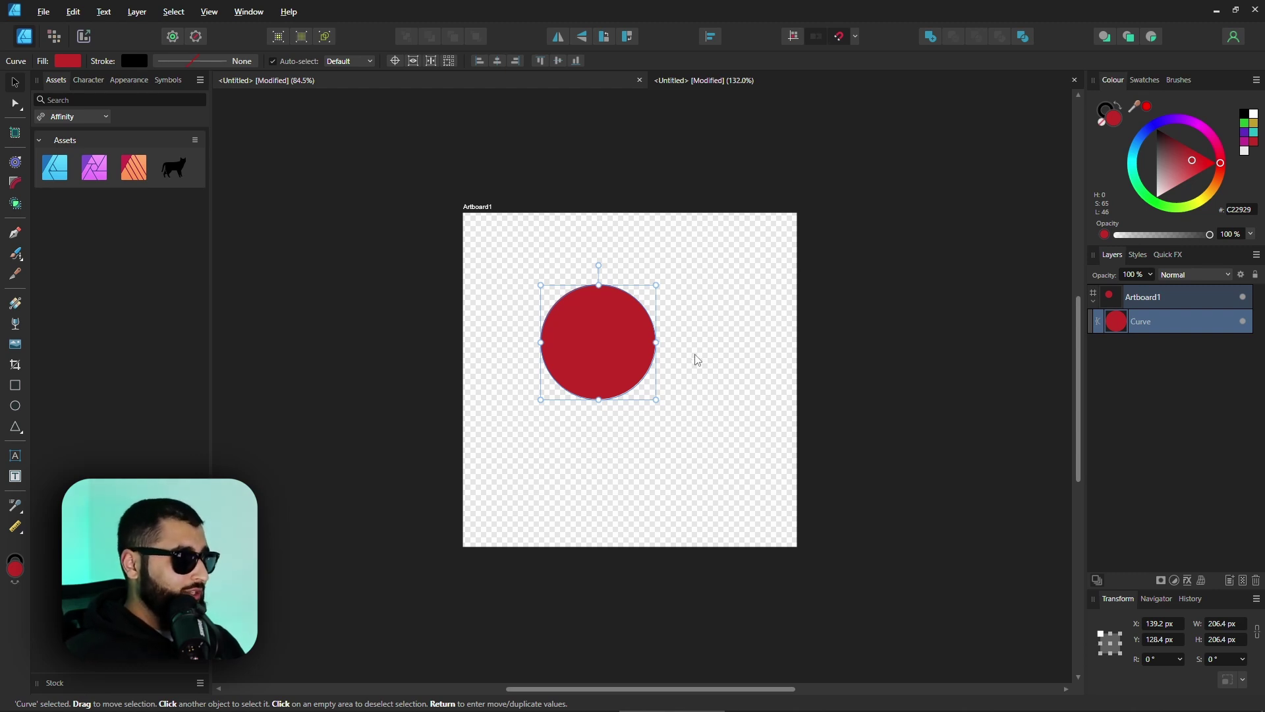
- Duplicate the red circle slightly down-right and repeat the offset copy five more times
{"action": "scroll", "coordinate": [604, 323], "scroll_direction": "up", "scroll_amount": 1}
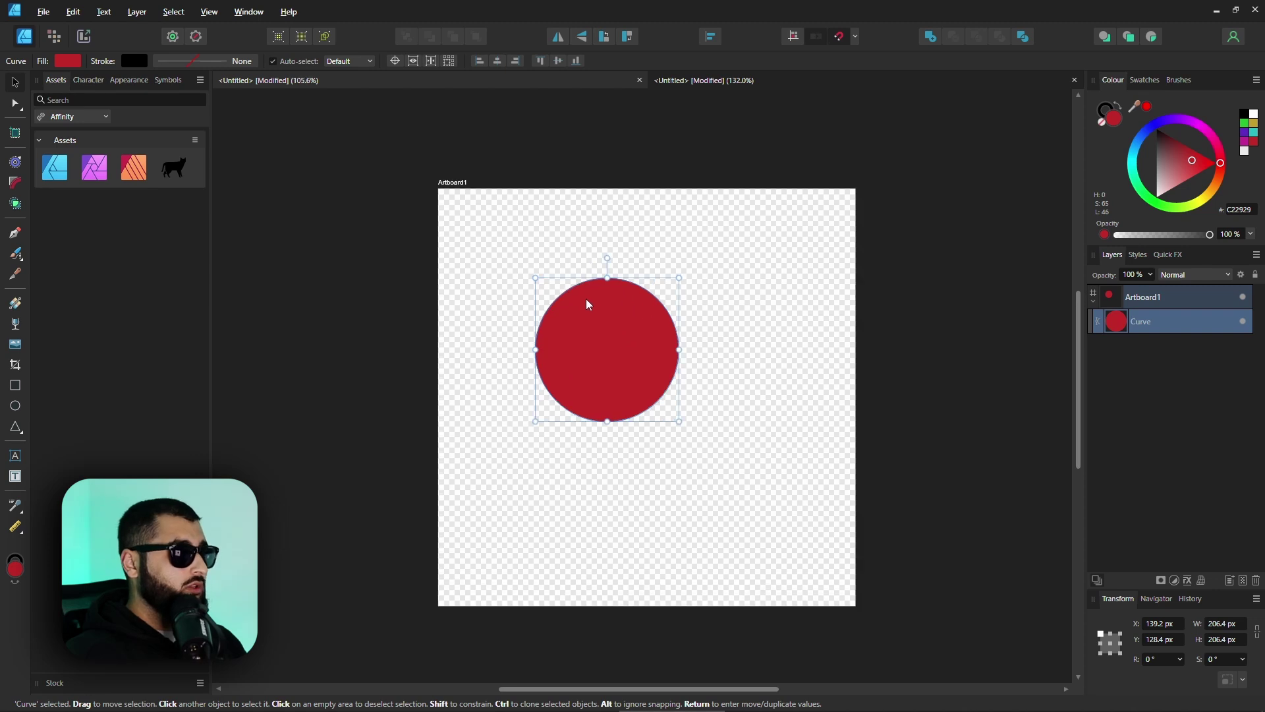
{"action": "left_click_drag", "start_coordinate": [587, 300], "coordinate": [591, 306]}
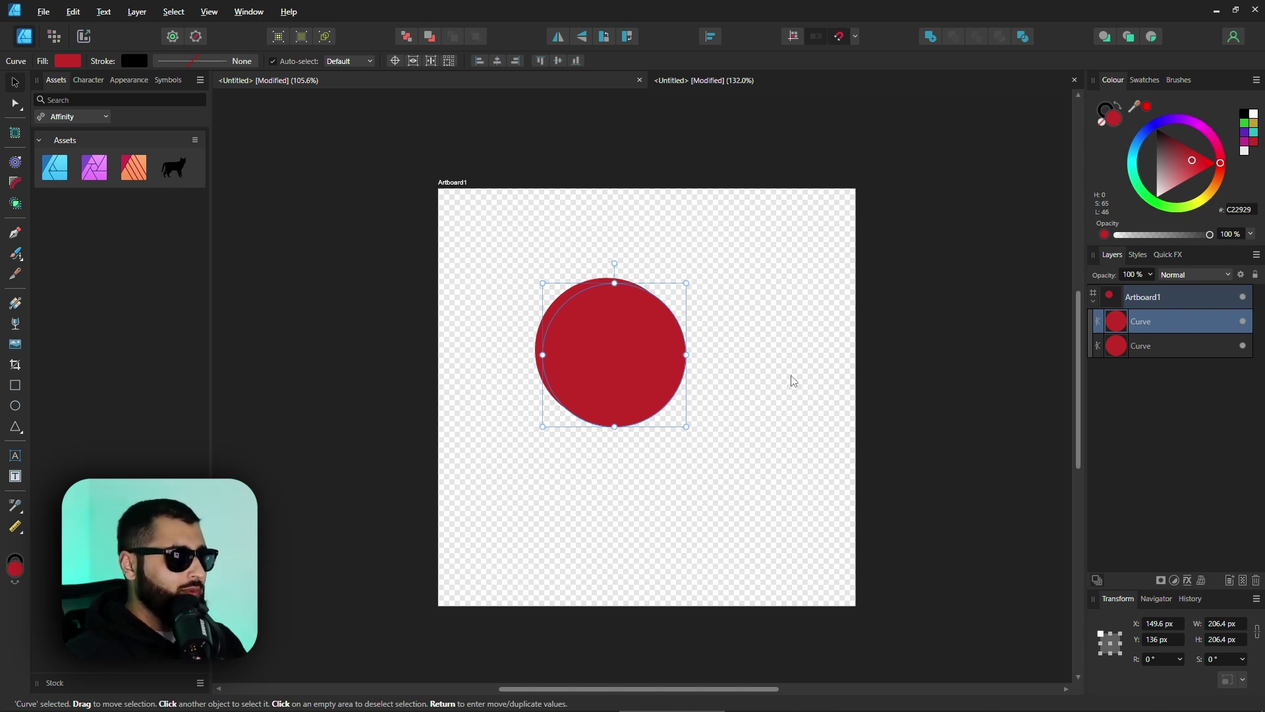
{"action": "key", "text": "ctrl+j"}
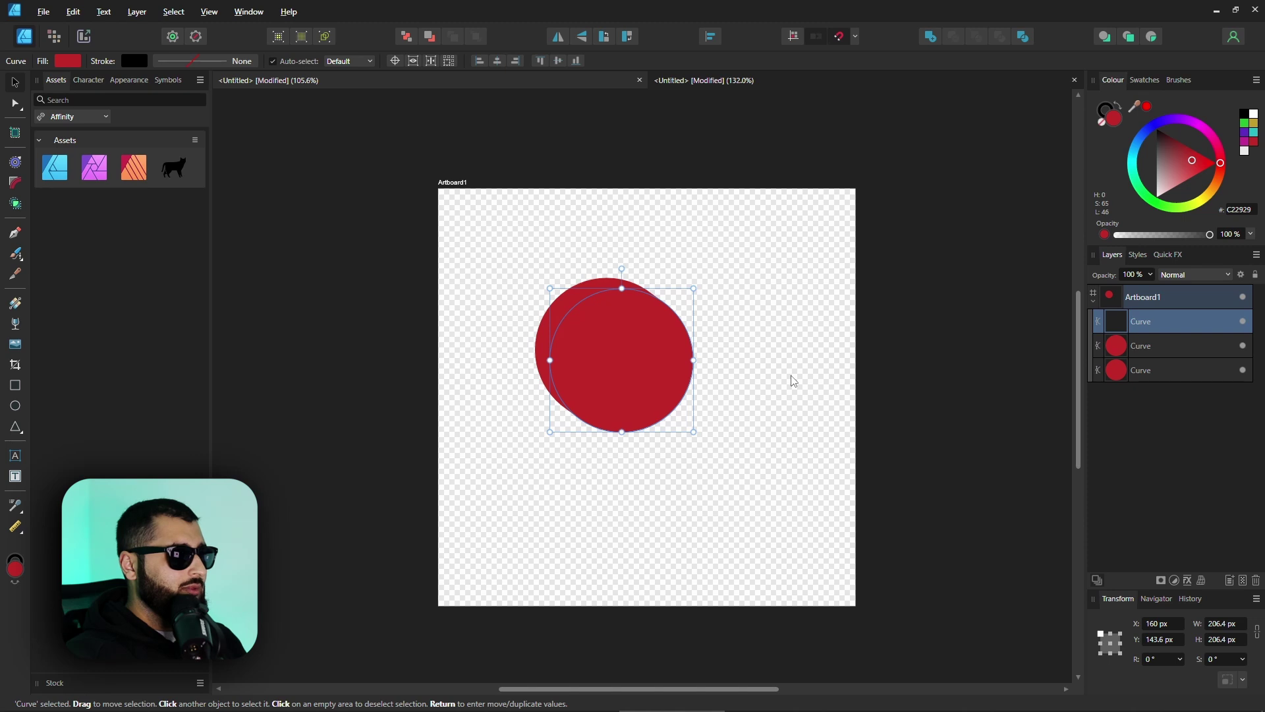
{"action": "key", "text": "ctrl+j"}
{"action": "key", "text": "ctrl+j"}
{"action": "key", "text": "ctrl+j"}
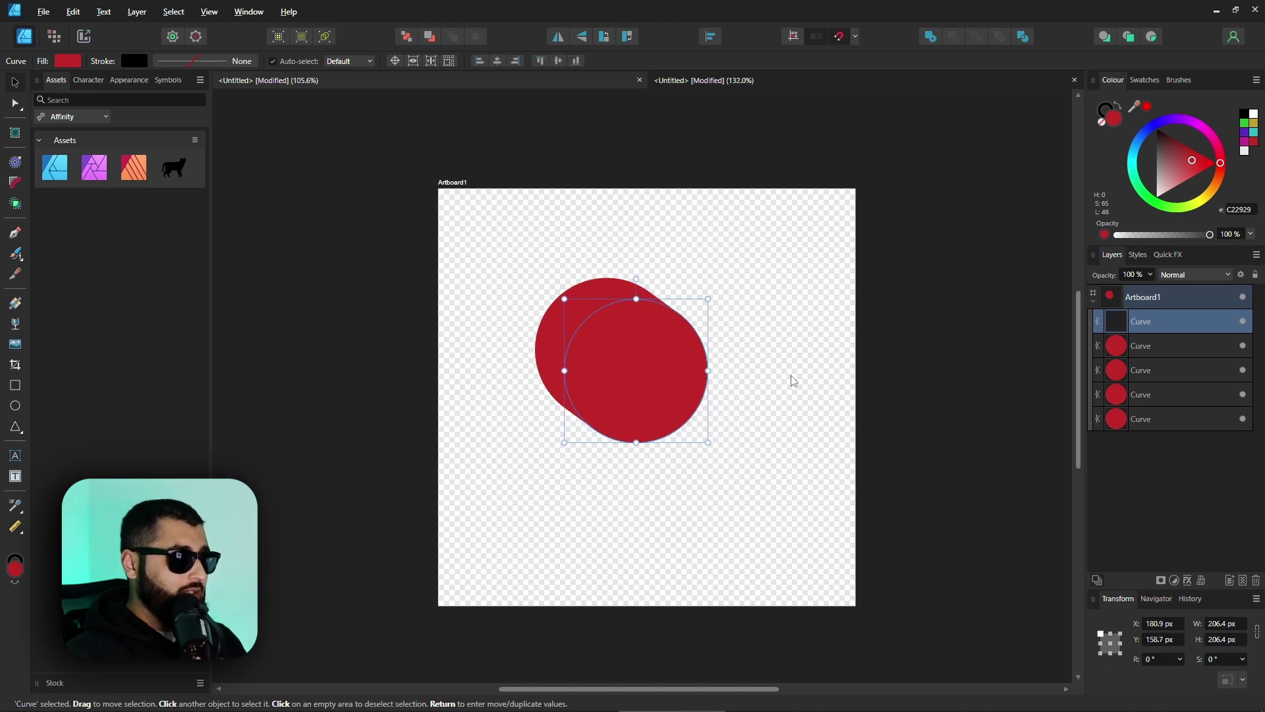
{"action": "key", "text": "ctrl+j"}
{"action": "key", "text": "ctrl+j"}
{"action": "key", "text": "ctrl+j"}
{"action": "key", "text": "ctrl+j"}
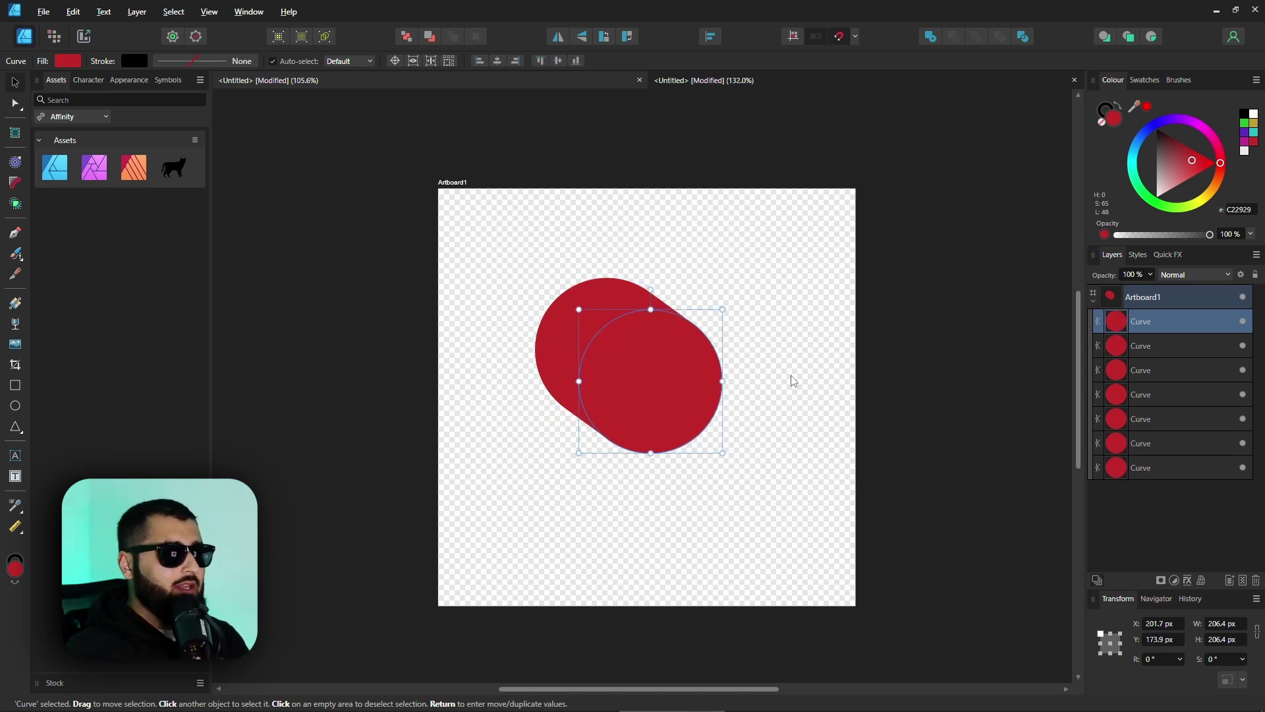
{"action": "key", "text": "ctrl+j"}
{"action": "key", "text": "ctrl+j"}
{"action": "key", "text": "ctrl+j"}
{"action": "key", "text": "ctrl+j"}
{"action": "key", "text": "ctrl+j"}
{"action": "key", "text": "ctrl+j"}
{"action": "key", "text": "ctrl+j"}
{"action": "key", "text": "ctrl+j"}
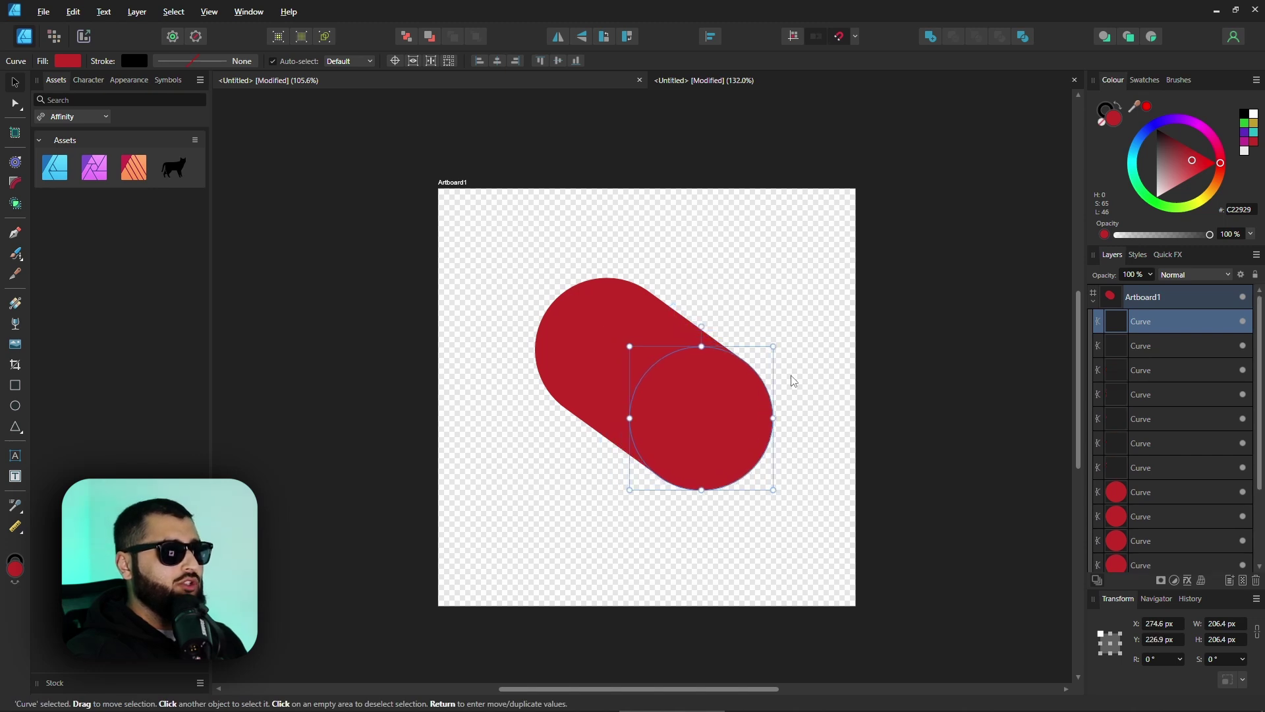
{"action": "key", "text": "ctrl+j"}
{"action": "key", "text": "ctrl+j"}
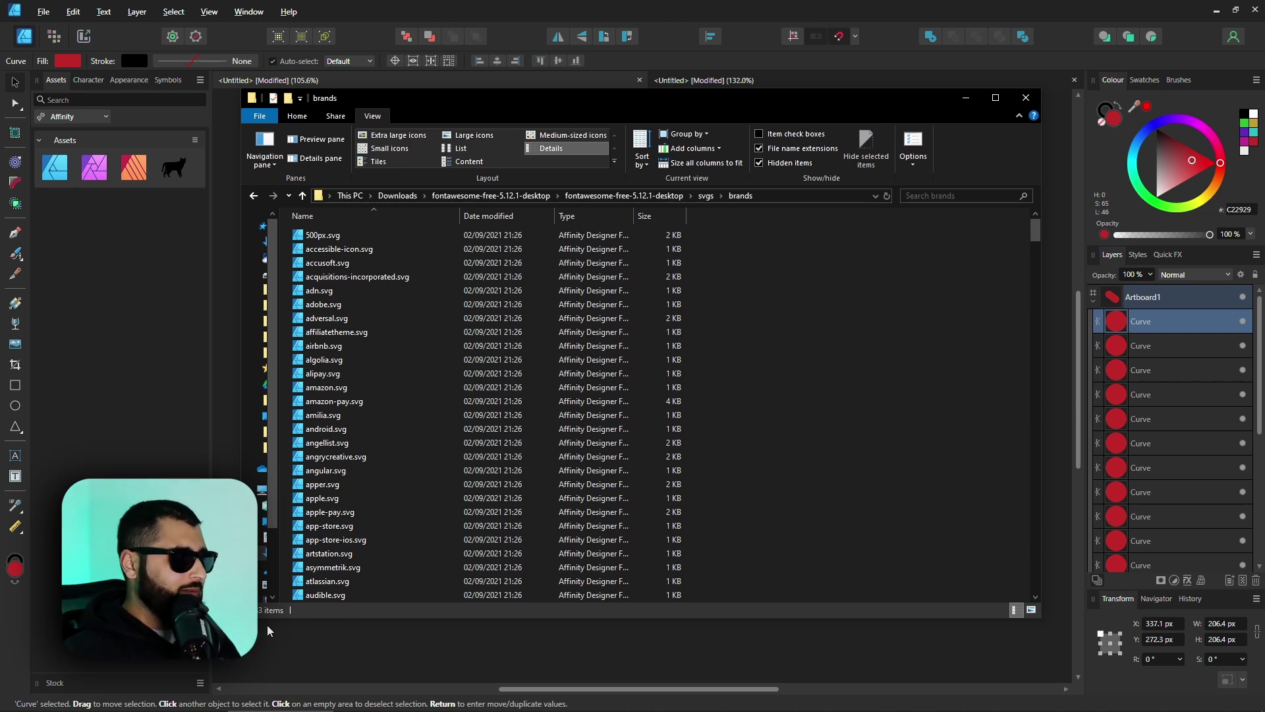
- Import the Font Awesome brands SVG folder as an Assets category, returning to Affinity Designer
{"action": "left_click", "coordinate": [706, 197]}
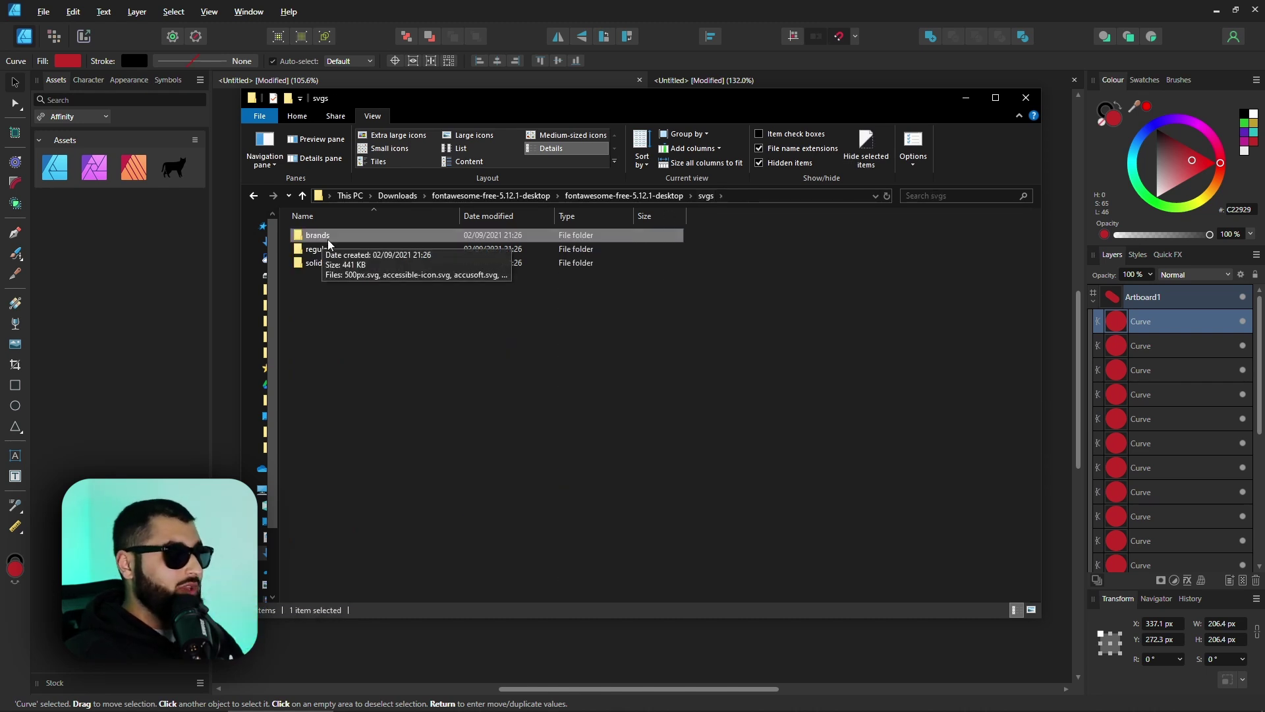
{"action": "left_click_drag", "start_coordinate": [329, 244], "coordinate": [121, 254]}
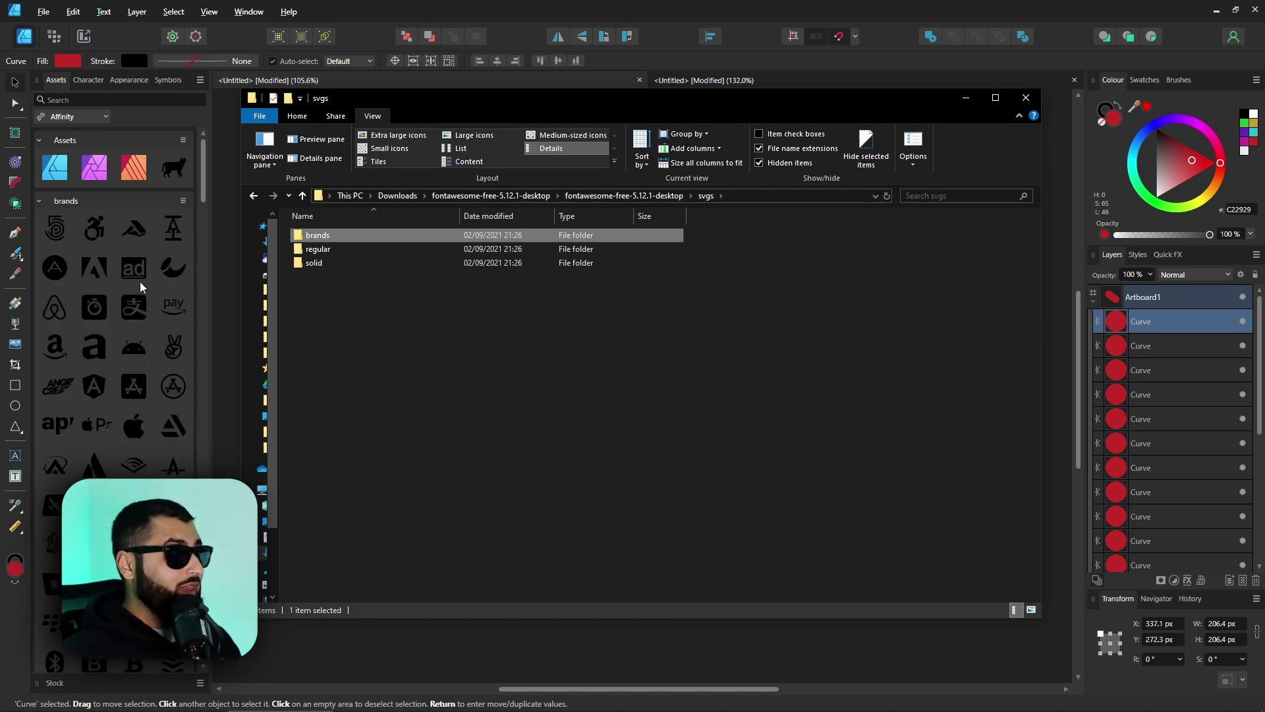
{"action": "left_click", "coordinate": [139, 198]}
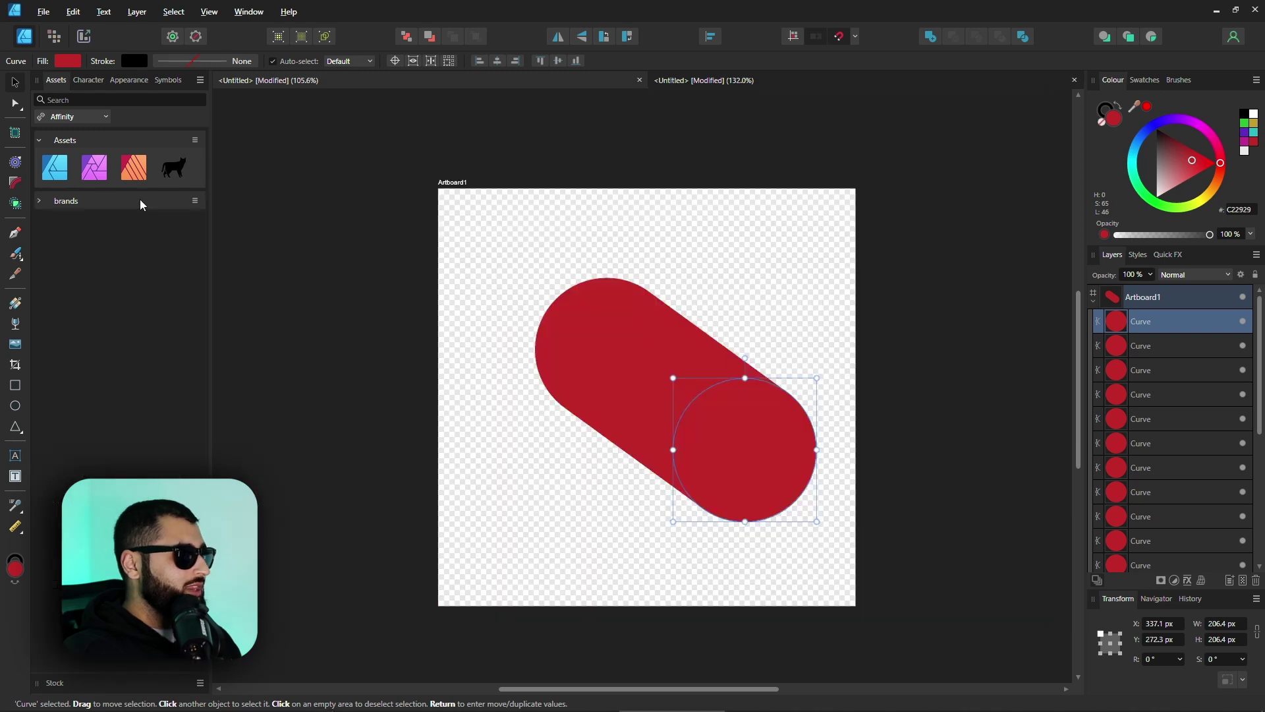
- Expand the brands category in the Assets panel and scroll through its brand icons
{"action": "left_click", "coordinate": [148, 199]}
{"action": "left_click_drag", "start_coordinate": [205, 197], "coordinate": [210, 442]}
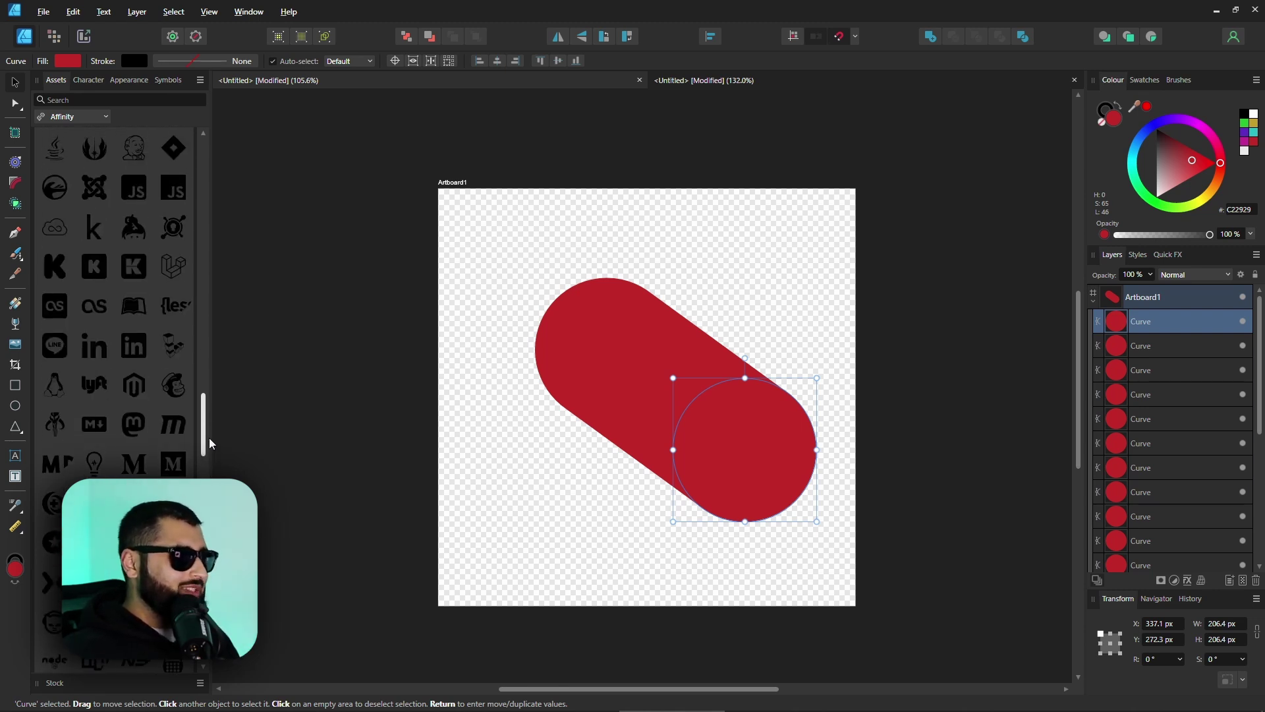
{"action": "left_click_drag", "start_coordinate": [211, 443], "coordinate": [211, 461]}
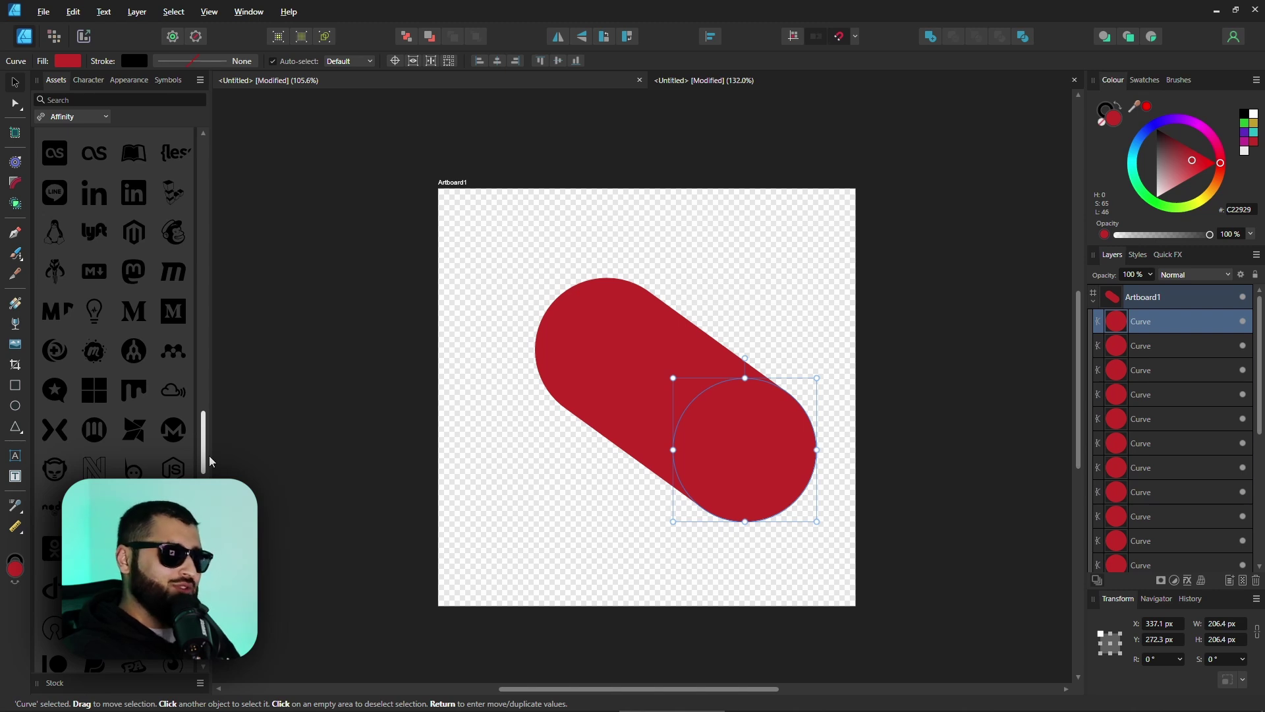
{"action": "scroll", "coordinate": [178, 520], "scroll_direction": "down", "scroll_amount": 5}
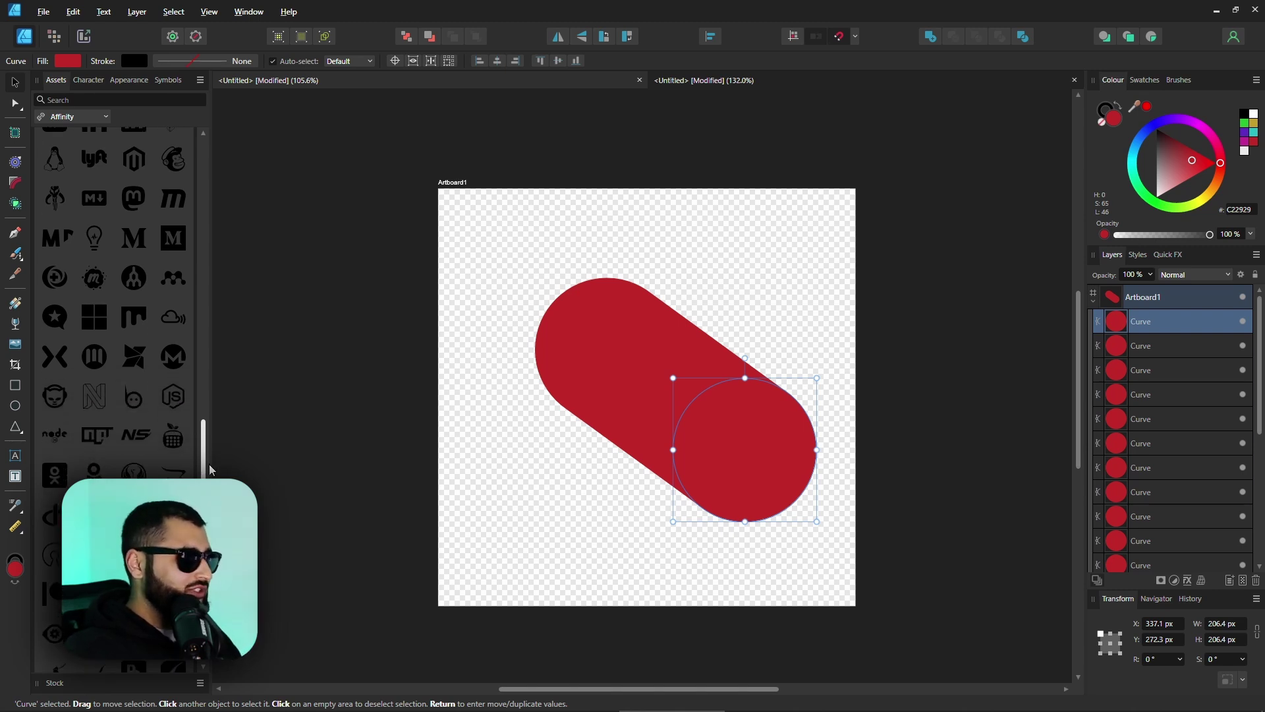
{"action": "scroll", "coordinate": [115, 396], "scroll_direction": "down", "scroll_amount": 4}
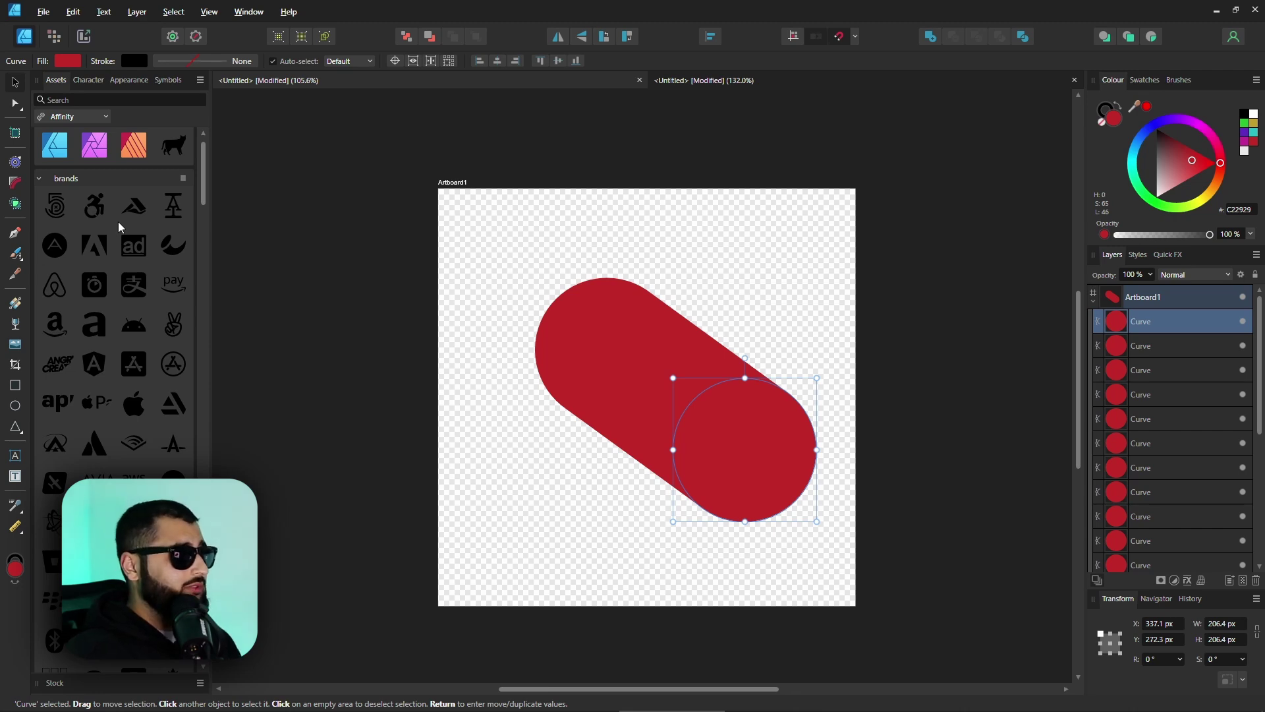
- Clear the selection and give the Assets panel a light background
{"action": "left_click", "coordinate": [222, 208]}
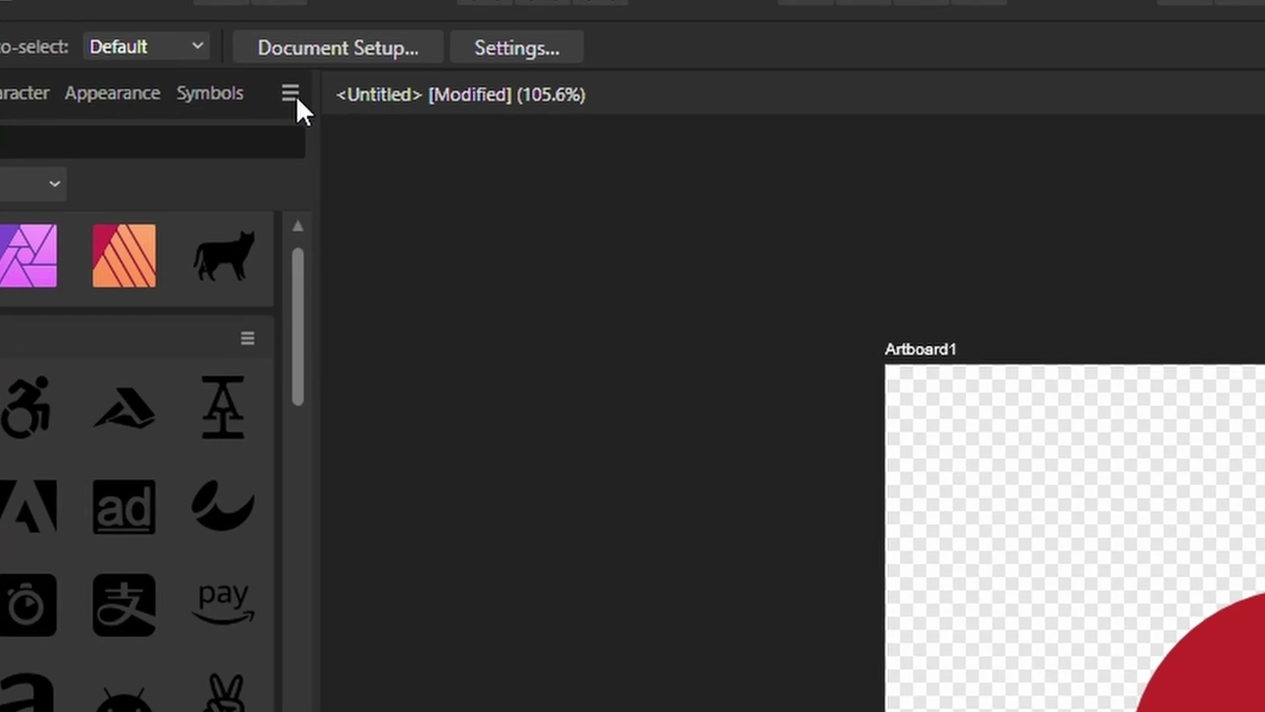
{"action": "left_click", "coordinate": [291, 93]}
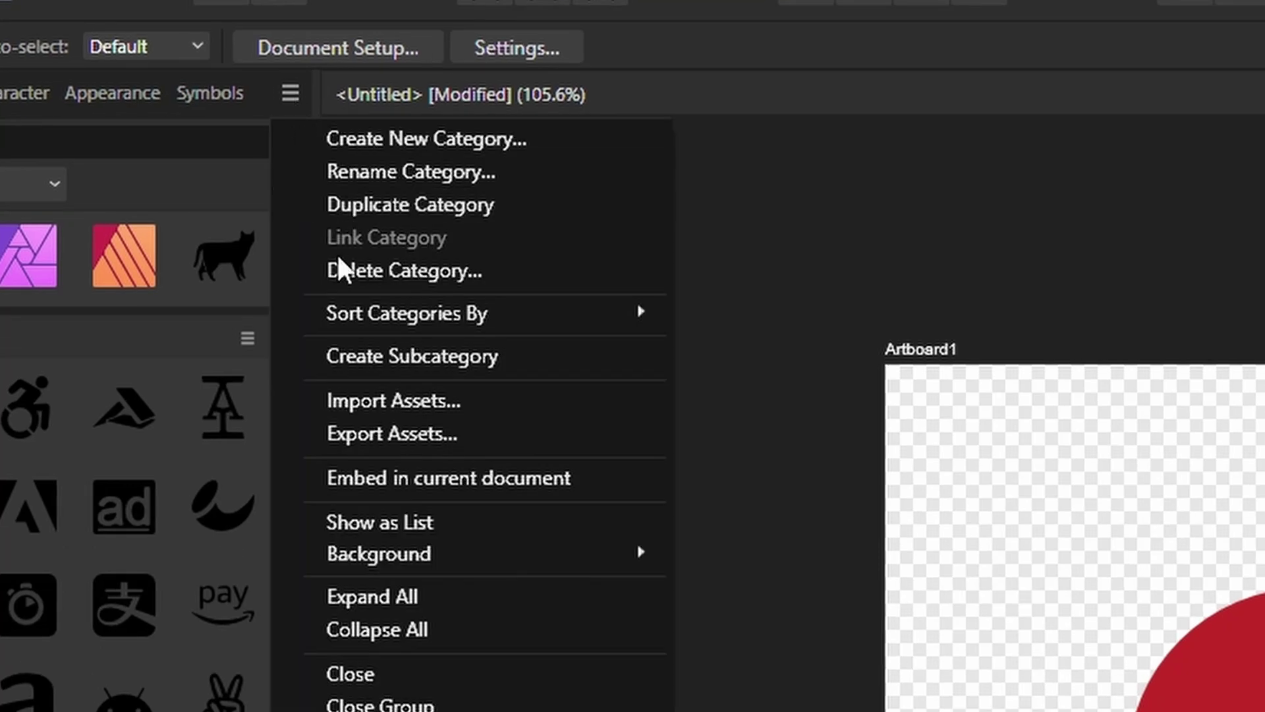
{"action": "mouse_move", "coordinate": [450, 555]}
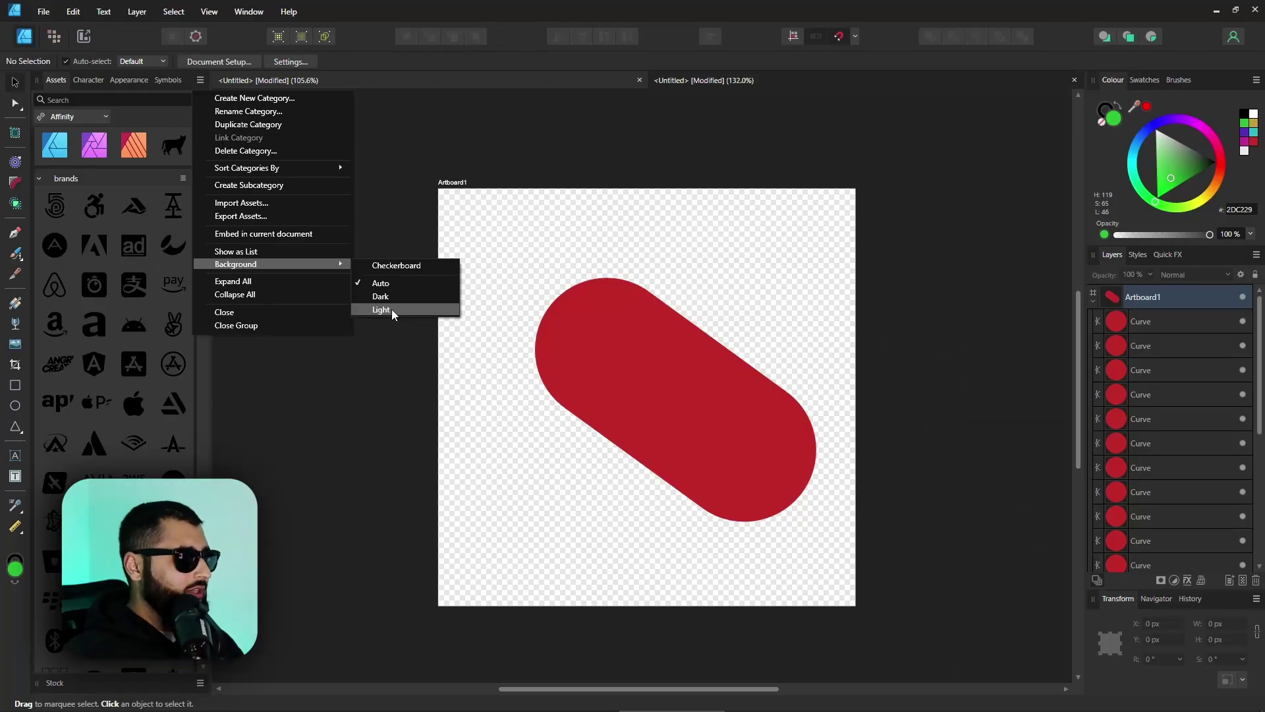
{"action": "left_click", "coordinate": [391, 310]}
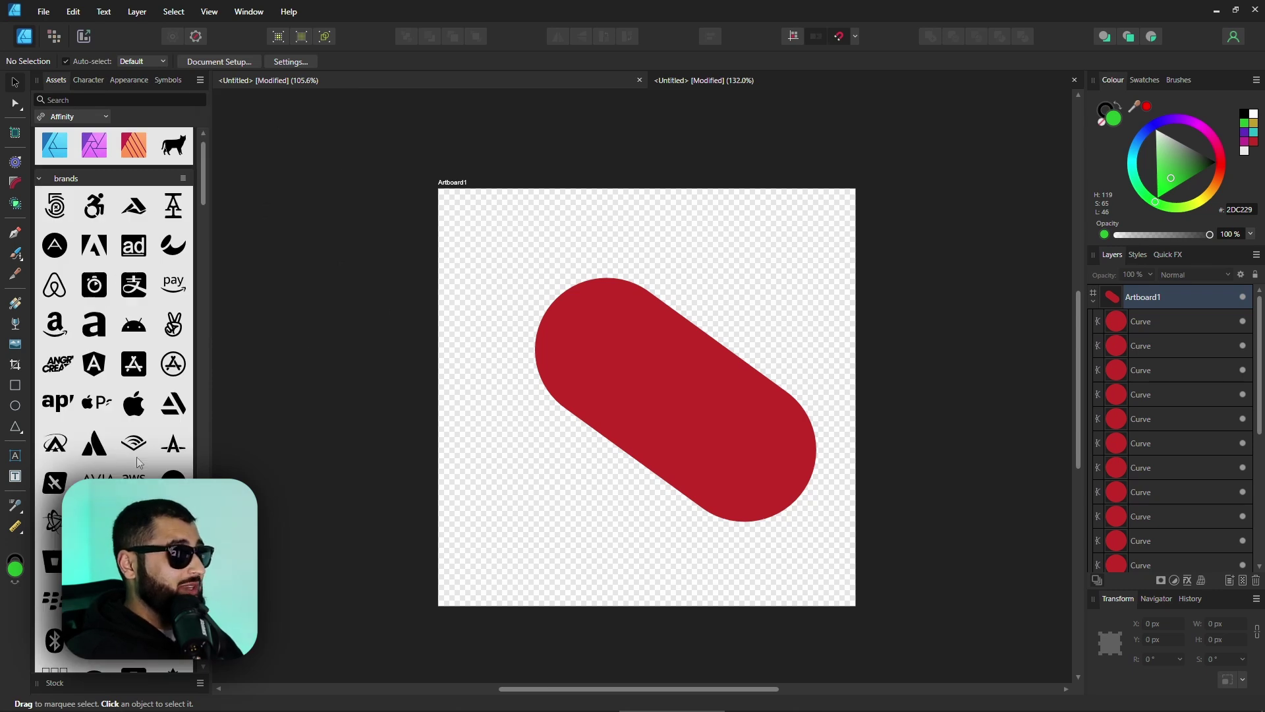
{"action": "scroll", "coordinate": [114, 296], "scroll_direction": "down", "scroll_amount": 6}
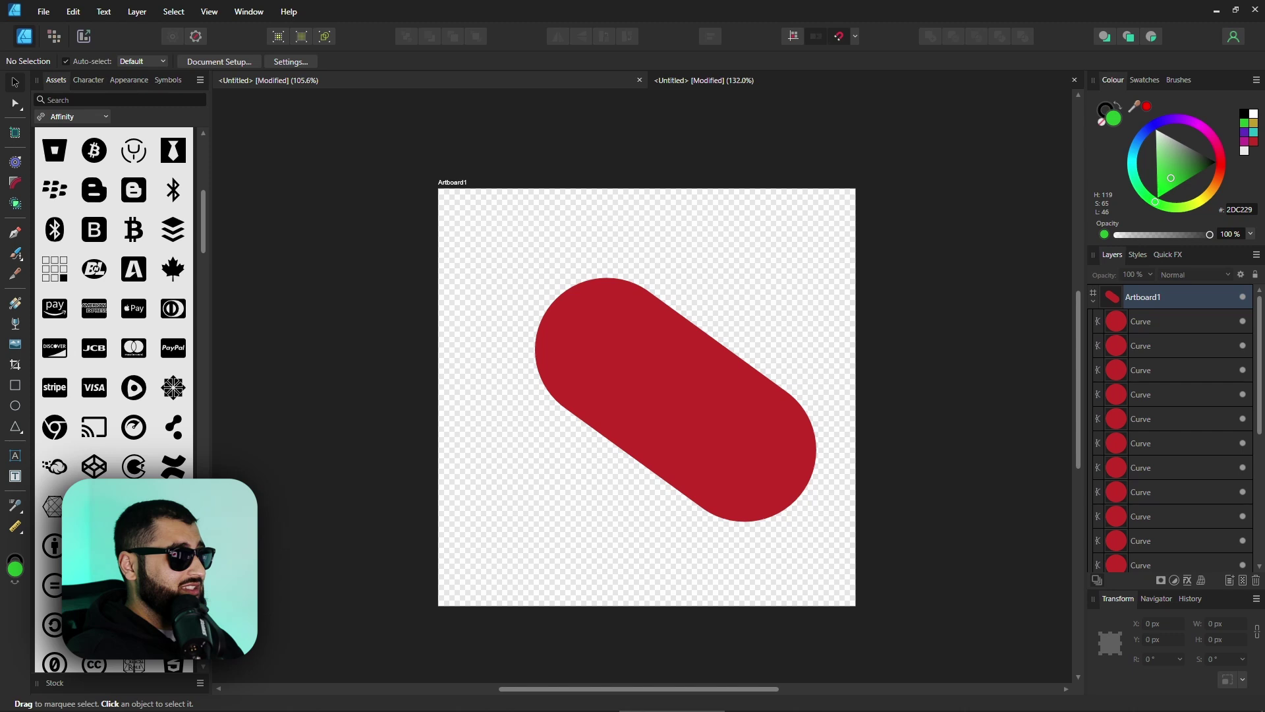
{"action": "scroll", "coordinate": [114, 296], "scroll_direction": "up", "scroll_amount": 8}
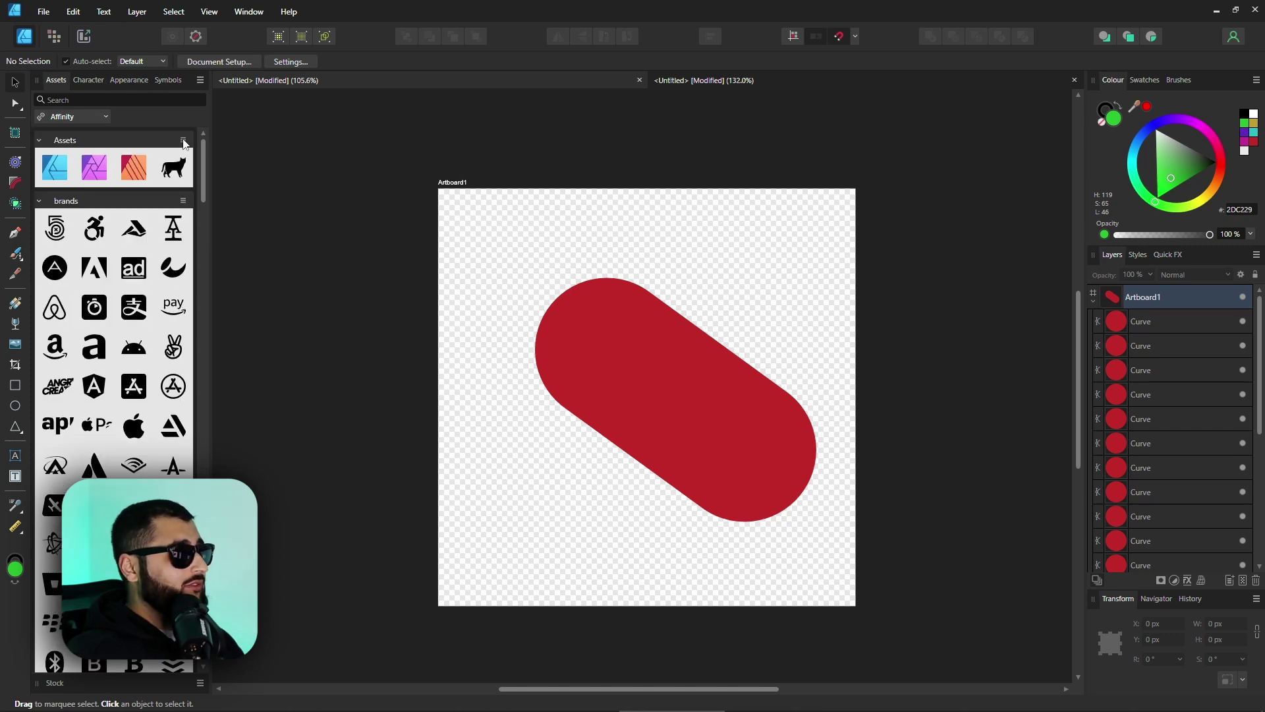
- Switch the asset library background to Checkerboard, then Dark, then toggle Checkerboard again
{"action": "left_click", "coordinate": [199, 82]}
{"action": "mouse_move", "coordinate": [304, 259]}
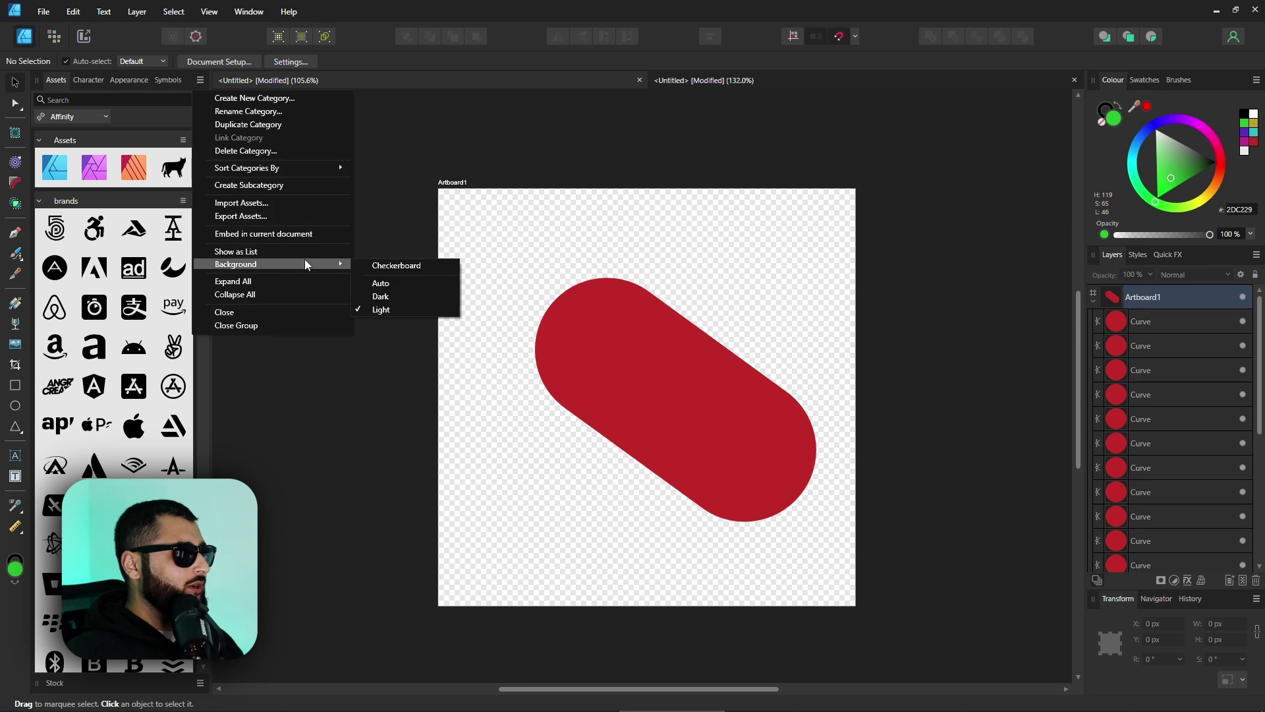
{"action": "left_click", "coordinate": [396, 265]}
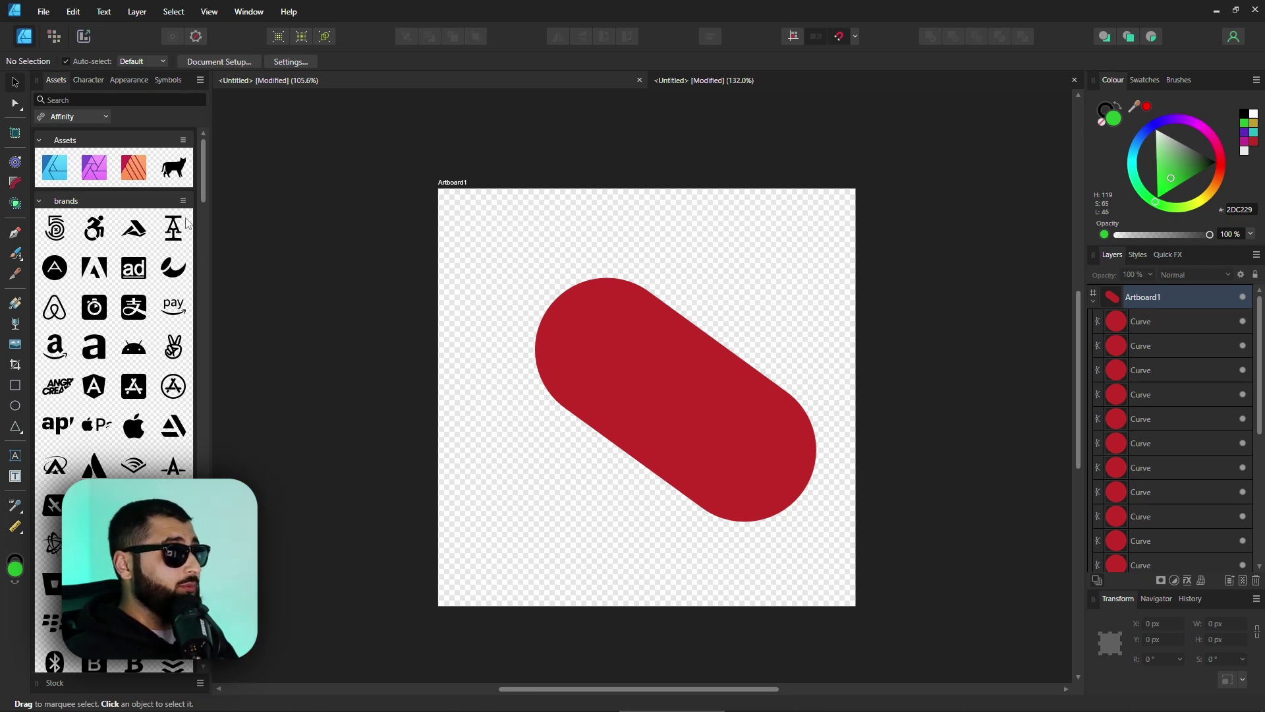
{"action": "left_click", "coordinate": [201, 79]}
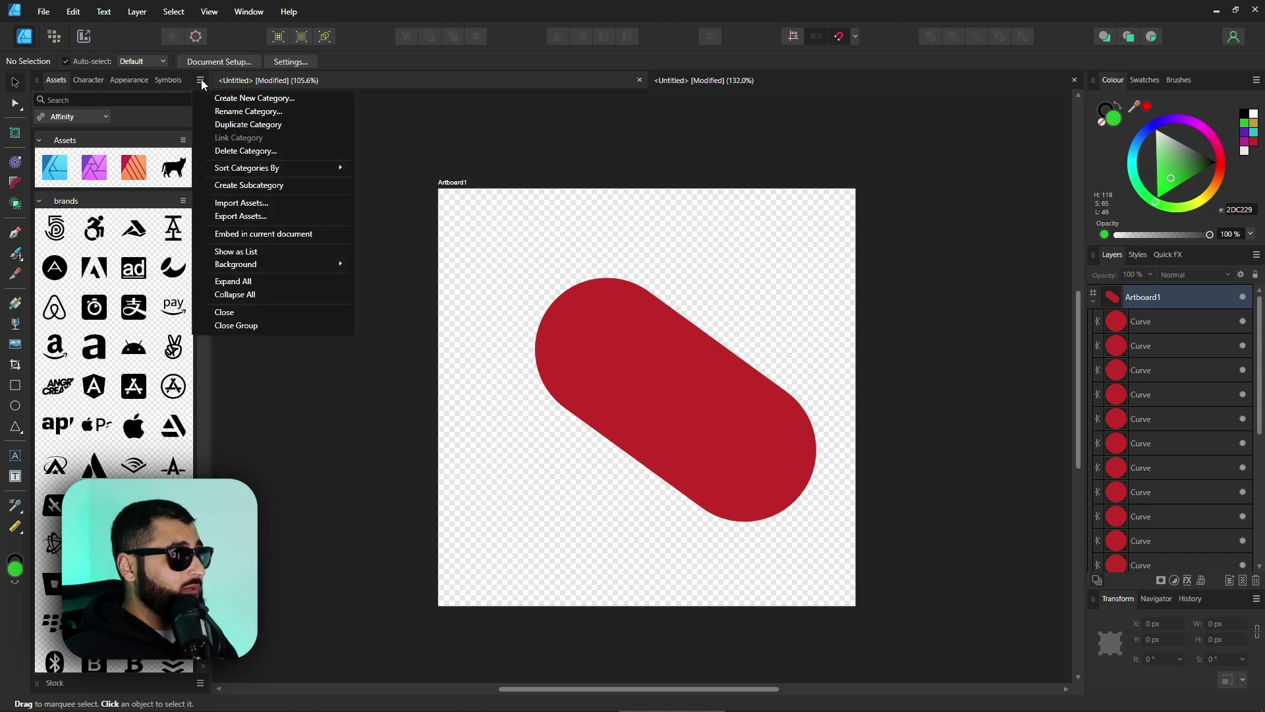
{"action": "mouse_move", "coordinate": [322, 263]}
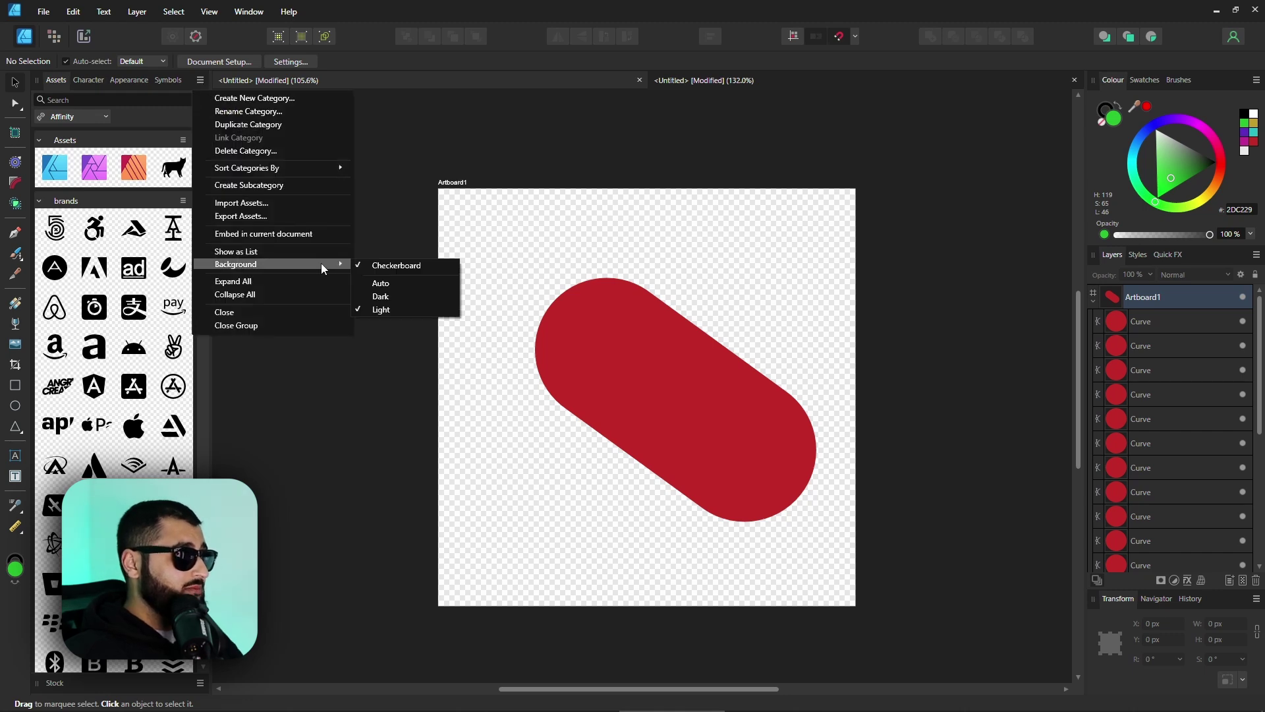
{"action": "left_click", "coordinate": [393, 294]}
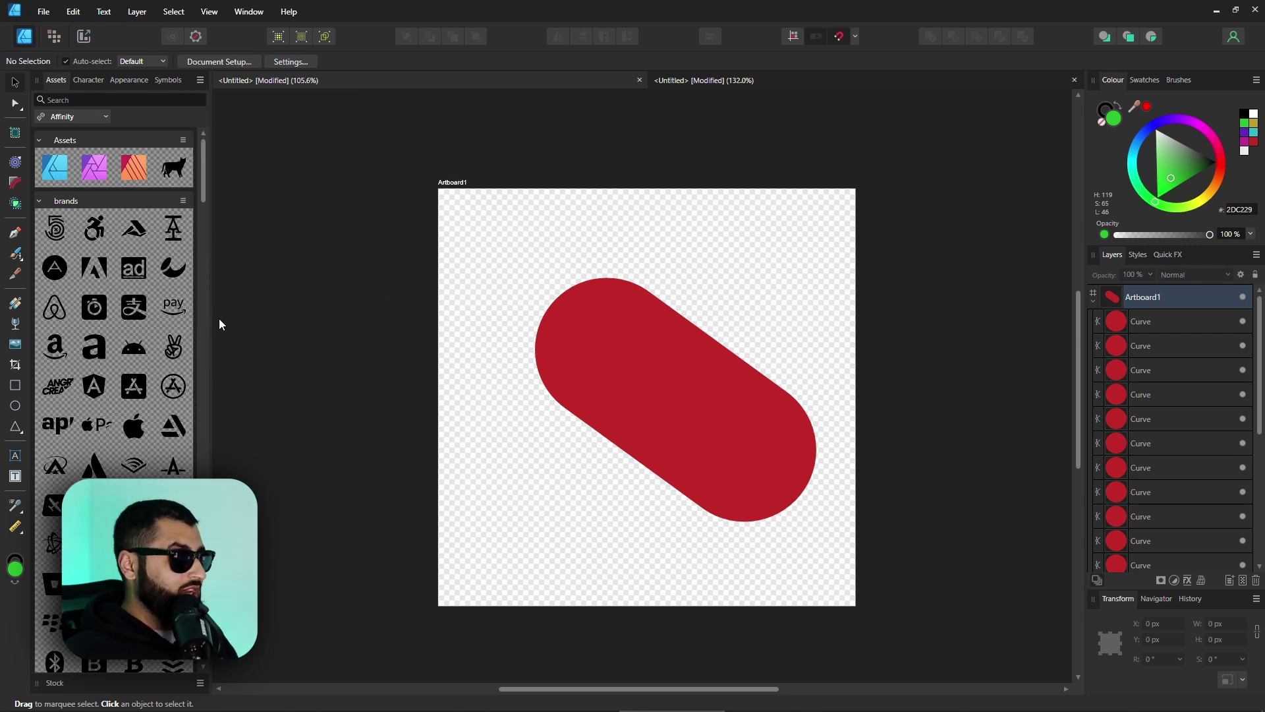
{"action": "left_click", "coordinate": [201, 80]}
{"action": "mouse_move", "coordinate": [313, 263]}
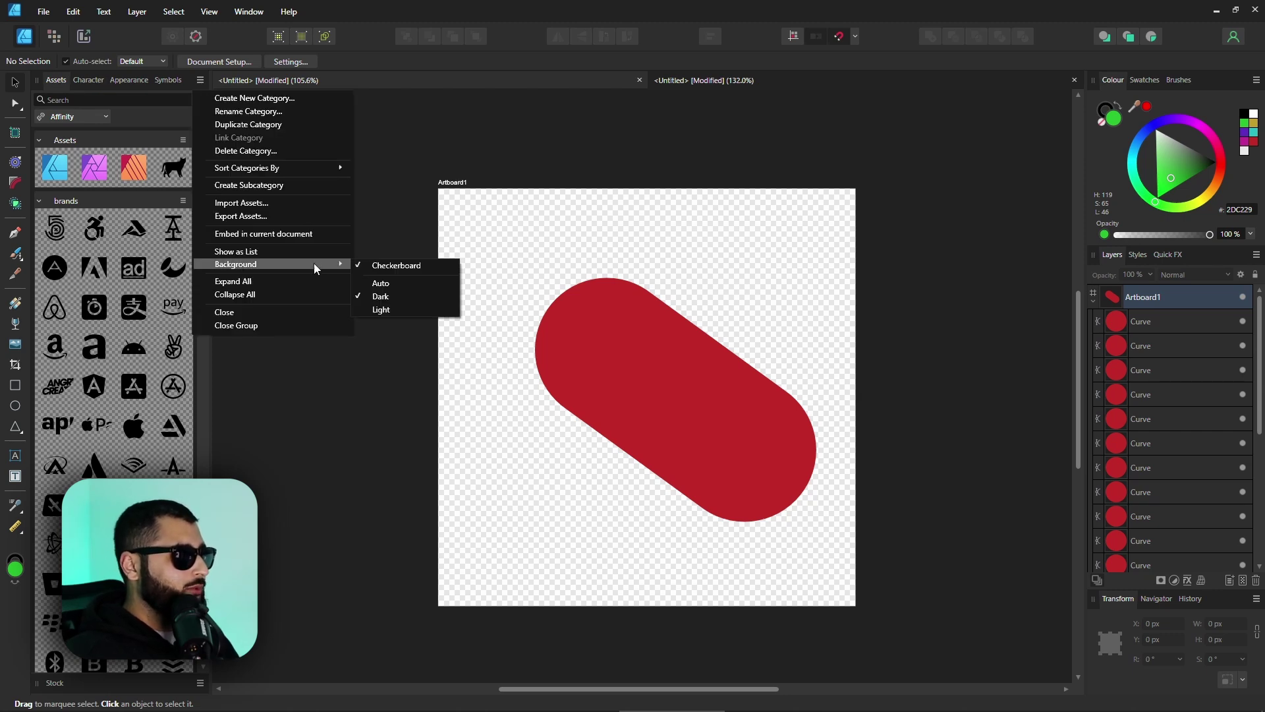
{"action": "left_click", "coordinate": [375, 265]}
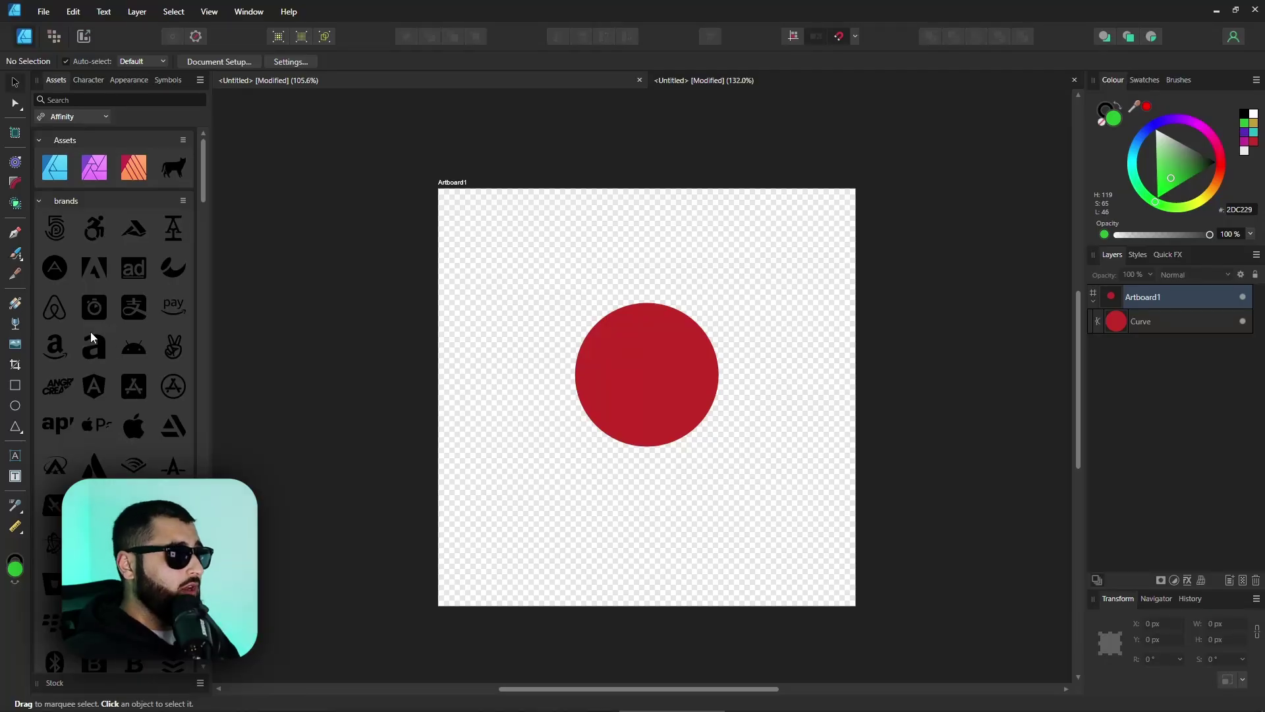
- Pick the Knife tool from the left toolbar for freehand cutting
{"action": "left_click", "coordinate": [18, 275]}
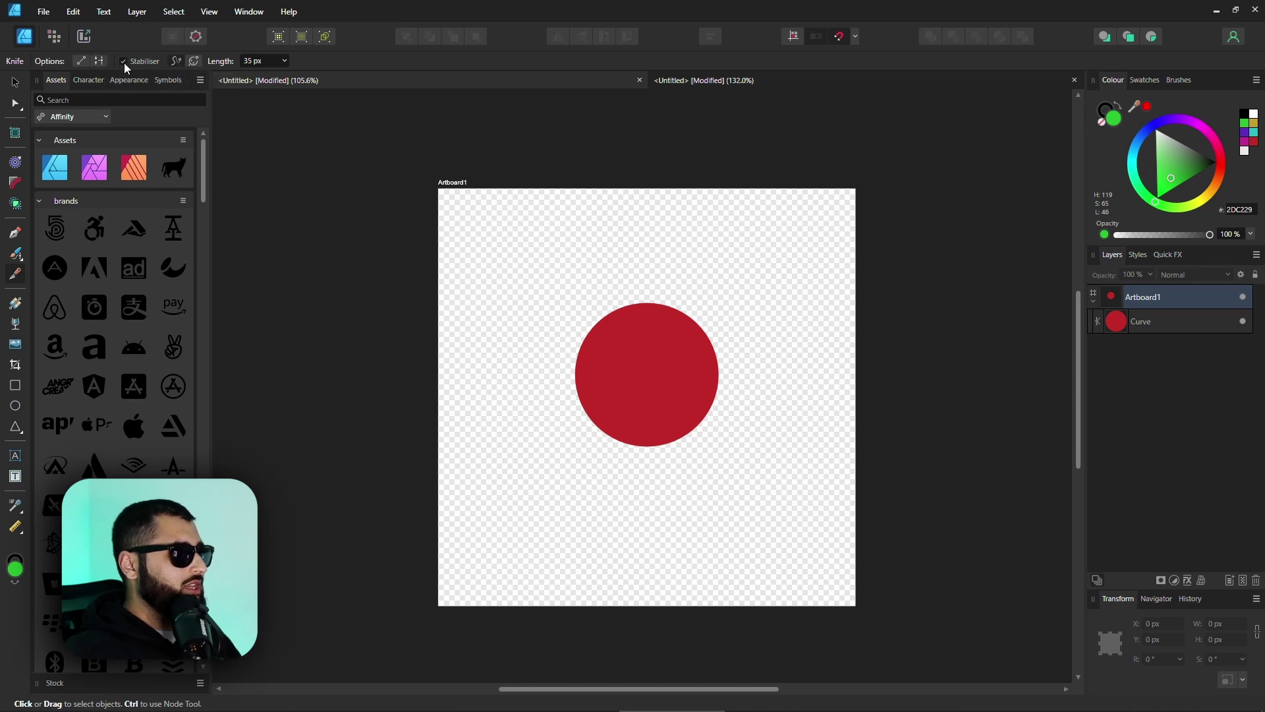
- Slice the red circle with eight freehand knife cuts, turning Stabiliser off and back on
{"action": "mouse_move", "coordinate": [532, 225]}
{"action": "left_mouse_down"}
{"action": "mouse_move", "coordinate": [511, 318]}
{"action": "mouse_move", "coordinate": [559, 403]}
{"action": "mouse_move", "coordinate": [539, 457]}
{"action": "mouse_move", "coordinate": [754, 497]}
{"action": "mouse_move", "coordinate": [800, 410]}
{"action": "mouse_move", "coordinate": [799, 350]}
{"action": "mouse_move", "coordinate": [778, 312]}
{"action": "mouse_move", "coordinate": [729, 277]}
{"action": "mouse_move", "coordinate": [678, 269]}
{"action": "mouse_move", "coordinate": [517, 308]}
{"action": "mouse_move", "coordinate": [491, 343]}
{"action": "mouse_move", "coordinate": [480, 388]}
{"action": "mouse_move", "coordinate": [519, 459]}
{"action": "mouse_move", "coordinate": [583, 498]}
{"action": "mouse_move", "coordinate": [659, 502]}
{"action": "mouse_move", "coordinate": [714, 472]}
{"action": "left_mouse_up"}
{"action": "mouse_move", "coordinate": [518, 241]}
{"action": "left_mouse_down"}
{"action": "mouse_move", "coordinate": [593, 324]}
{"action": "mouse_move", "coordinate": [669, 376]}
{"action": "mouse_move", "coordinate": [806, 433]}
{"action": "left_mouse_up"}
{"action": "scroll", "coordinate": [649, 428], "scroll_direction": "up", "scroll_amount": 1}
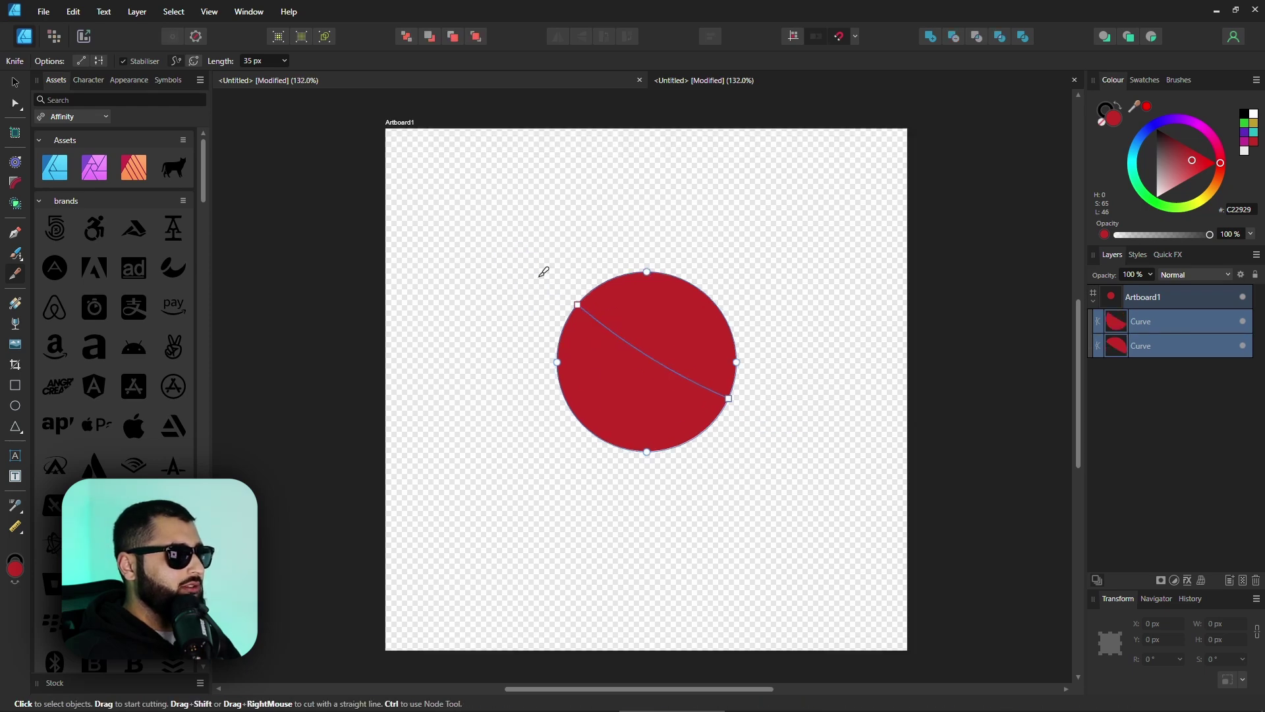
{"action": "left_click", "coordinate": [123, 61]}
{"action": "mouse_move", "coordinate": [489, 264]}
{"action": "left_mouse_down"}
{"action": "mouse_move", "coordinate": [583, 385]}
{"action": "mouse_move", "coordinate": [698, 454]}
{"action": "left_mouse_up"}
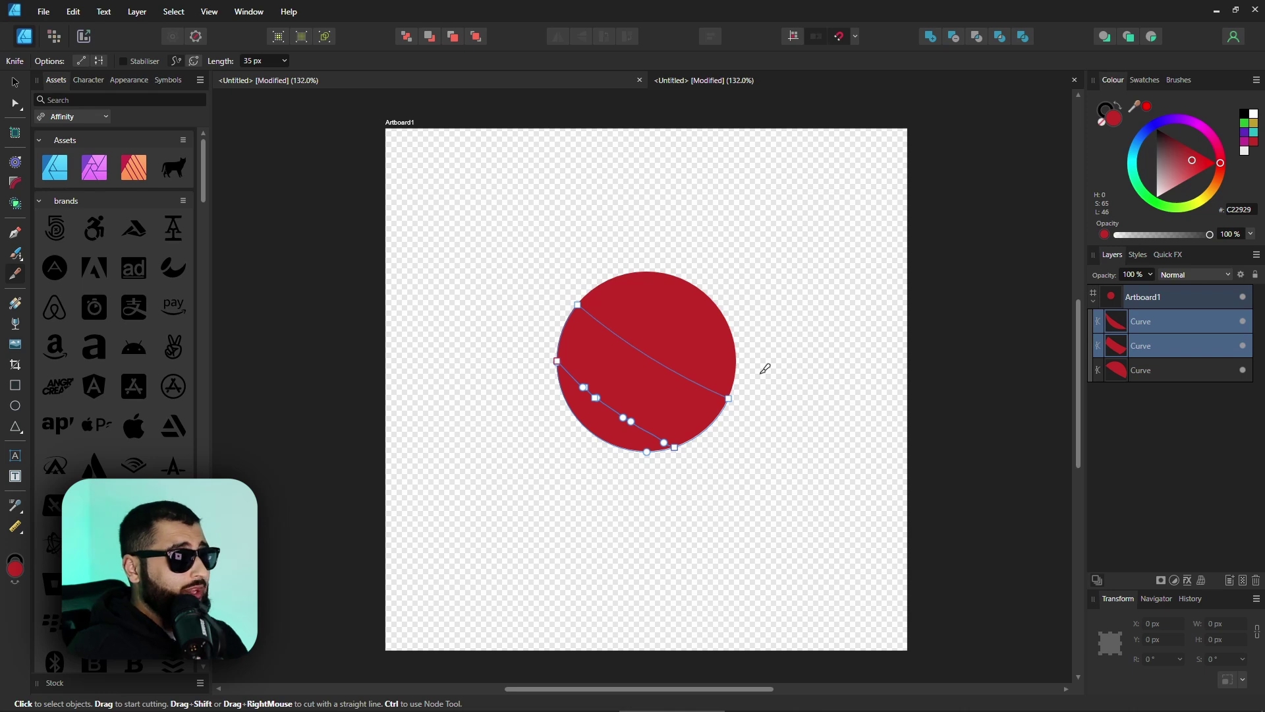
{"action": "left_click_drag", "start_coordinate": [587, 212], "coordinate": [691, 311]}
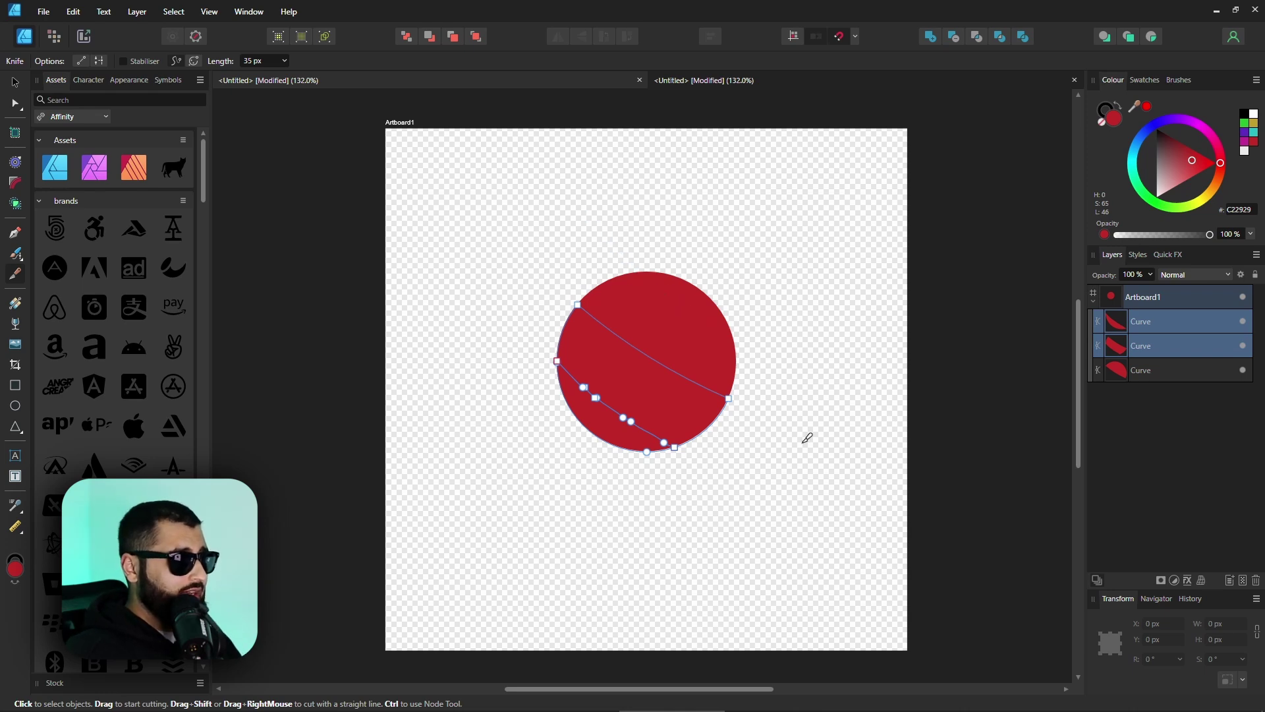
{"action": "mouse_move", "coordinate": [430, 484]}
{"action": "left_mouse_down"}
{"action": "mouse_move", "coordinate": [659, 377]}
{"action": "mouse_move", "coordinate": [738, 306]}
{"action": "left_mouse_up"}
{"action": "mouse_move", "coordinate": [457, 450]}
{"action": "left_mouse_down"}
{"action": "mouse_move", "coordinate": [546, 442]}
{"action": "mouse_move", "coordinate": [689, 396]}
{"action": "mouse_move", "coordinate": [793, 328]}
{"action": "left_mouse_up"}
{"action": "mouse_move", "coordinate": [472, 382]}
{"action": "left_mouse_down"}
{"action": "mouse_move", "coordinate": [668, 377]}
{"action": "mouse_move", "coordinate": [784, 338]}
{"action": "left_mouse_up"}
{"action": "left_click", "coordinate": [124, 61]}
{"action": "mouse_move", "coordinate": [539, 164]}
{"action": "left_mouse_down"}
{"action": "mouse_move", "coordinate": [476, 254]}
{"action": "mouse_move", "coordinate": [616, 204]}
{"action": "mouse_move", "coordinate": [764, 224]}
{"action": "mouse_move", "coordinate": [720, 291]}
{"action": "mouse_move", "coordinate": [596, 351]}
{"action": "mouse_move", "coordinate": [556, 399]}
{"action": "left_mouse_up"}
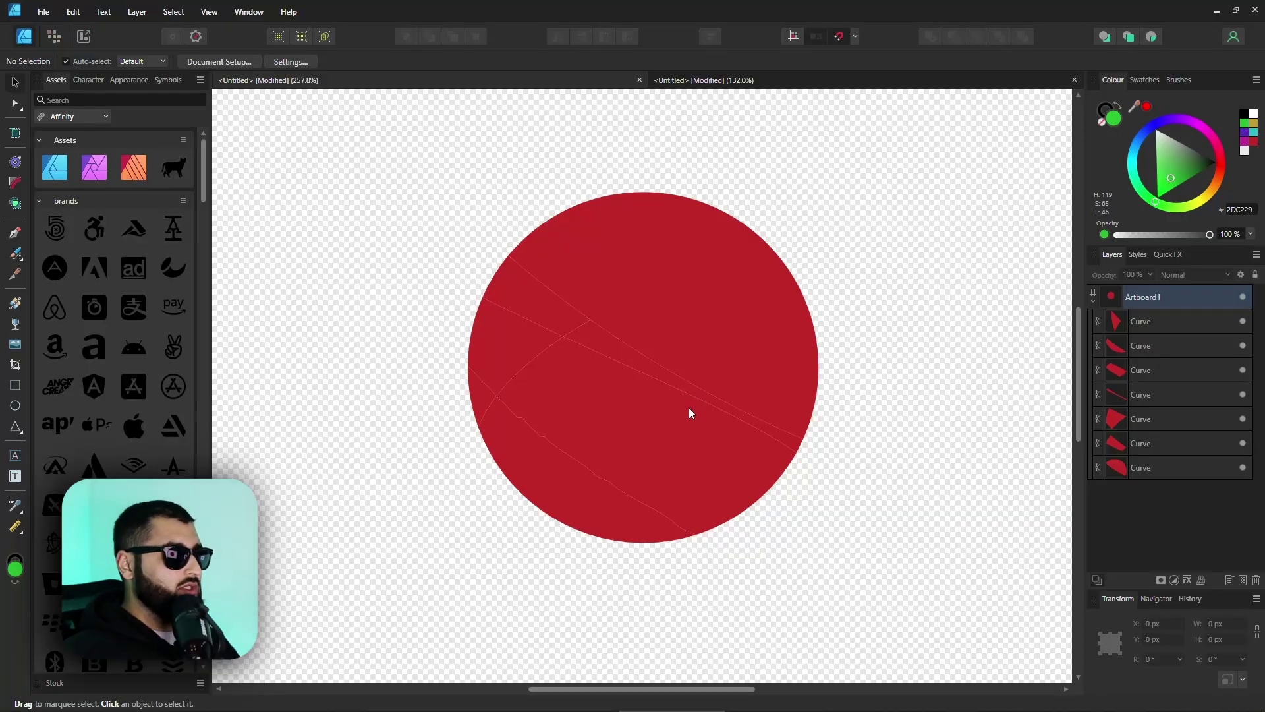
- Select the upper piece and test its Opacity slider, keeping it at full opacity
{"action": "left_click", "coordinate": [686, 302]}
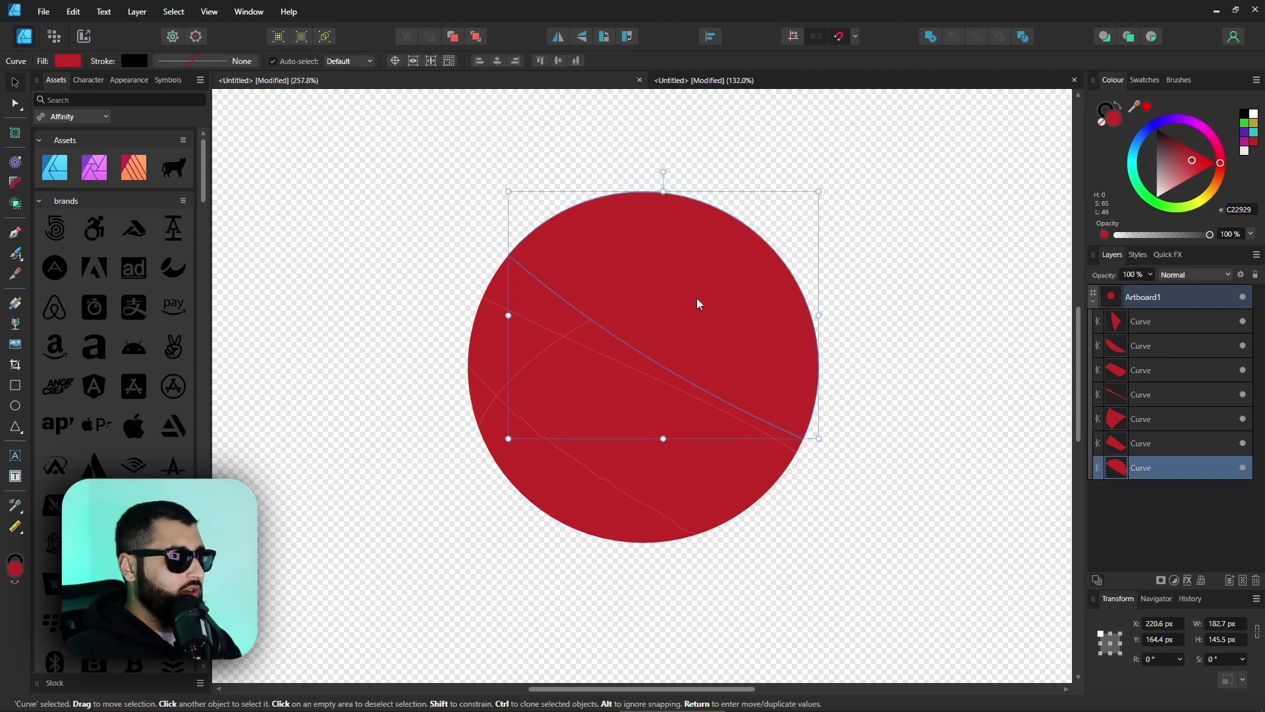
{"action": "left_click", "coordinate": [1151, 276]}
{"action": "mouse_move", "coordinate": [1153, 295]}
{"action": "left_mouse_down"}
{"action": "mouse_move", "coordinate": [1059, 289]}
{"action": "mouse_move", "coordinate": [1150, 290]}
{"action": "left_mouse_up"}
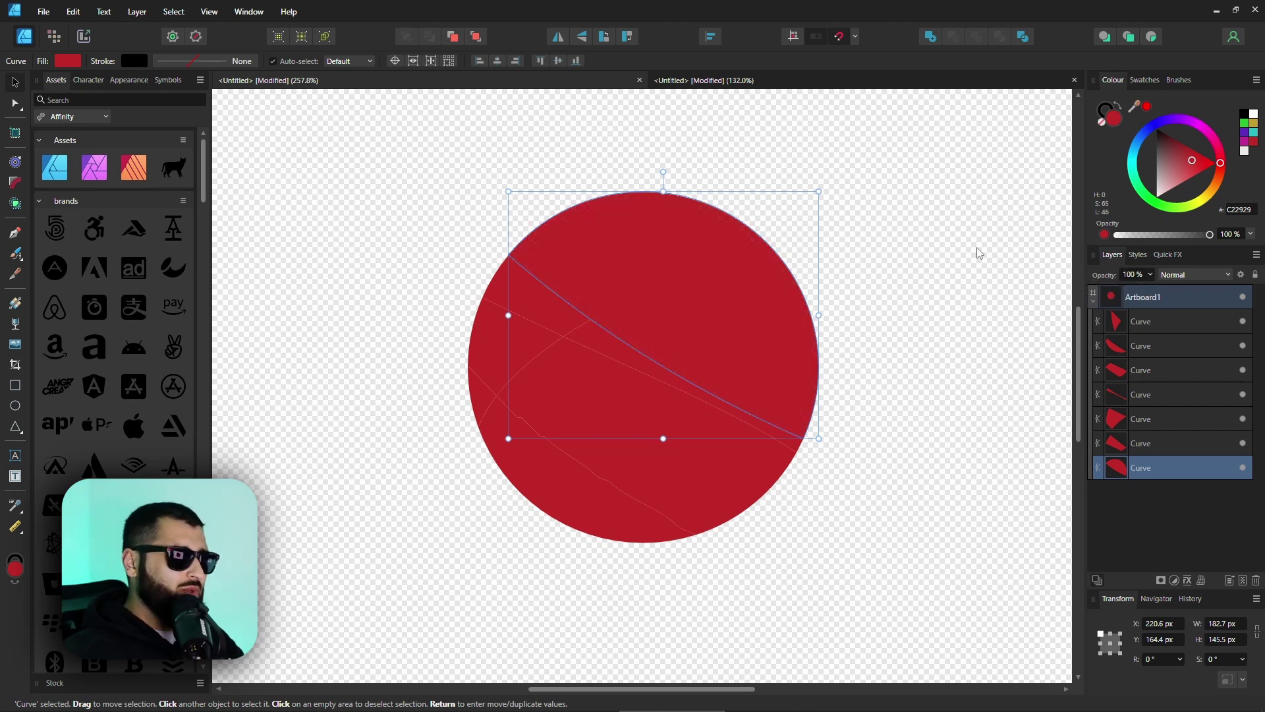
{"action": "left_click", "coordinate": [946, 393]}
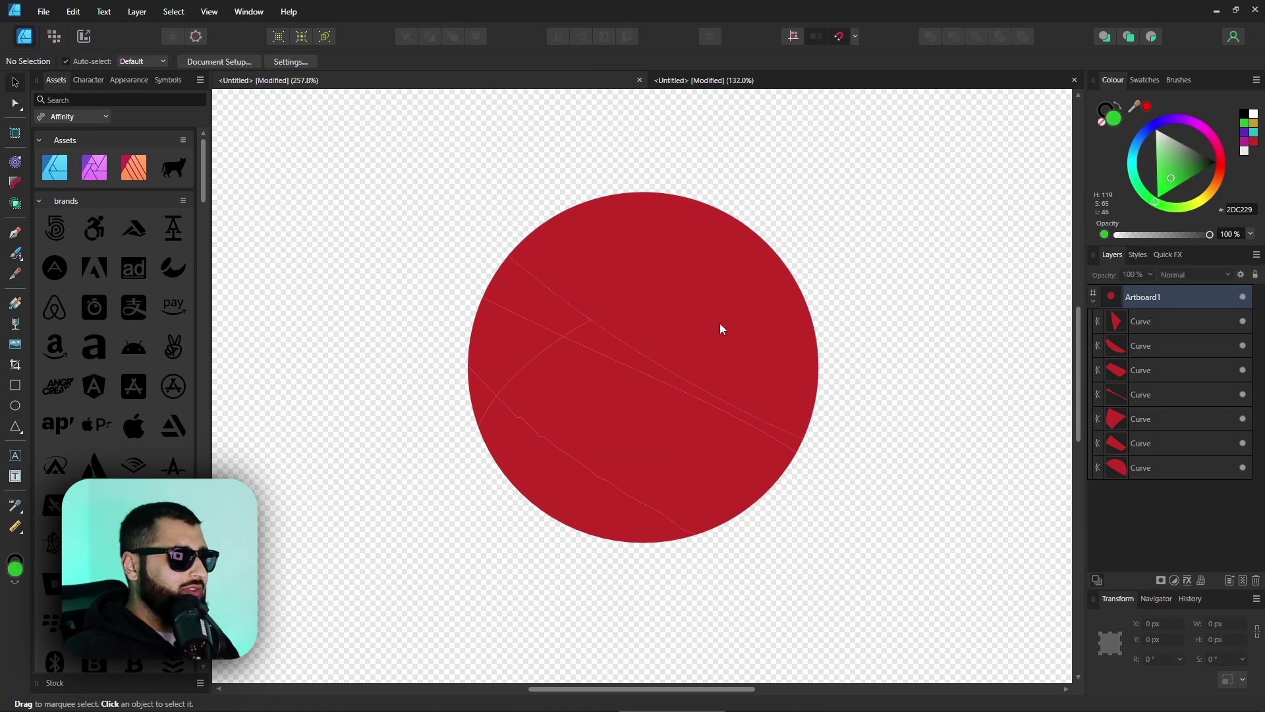
{"action": "left_click", "coordinate": [720, 327]}
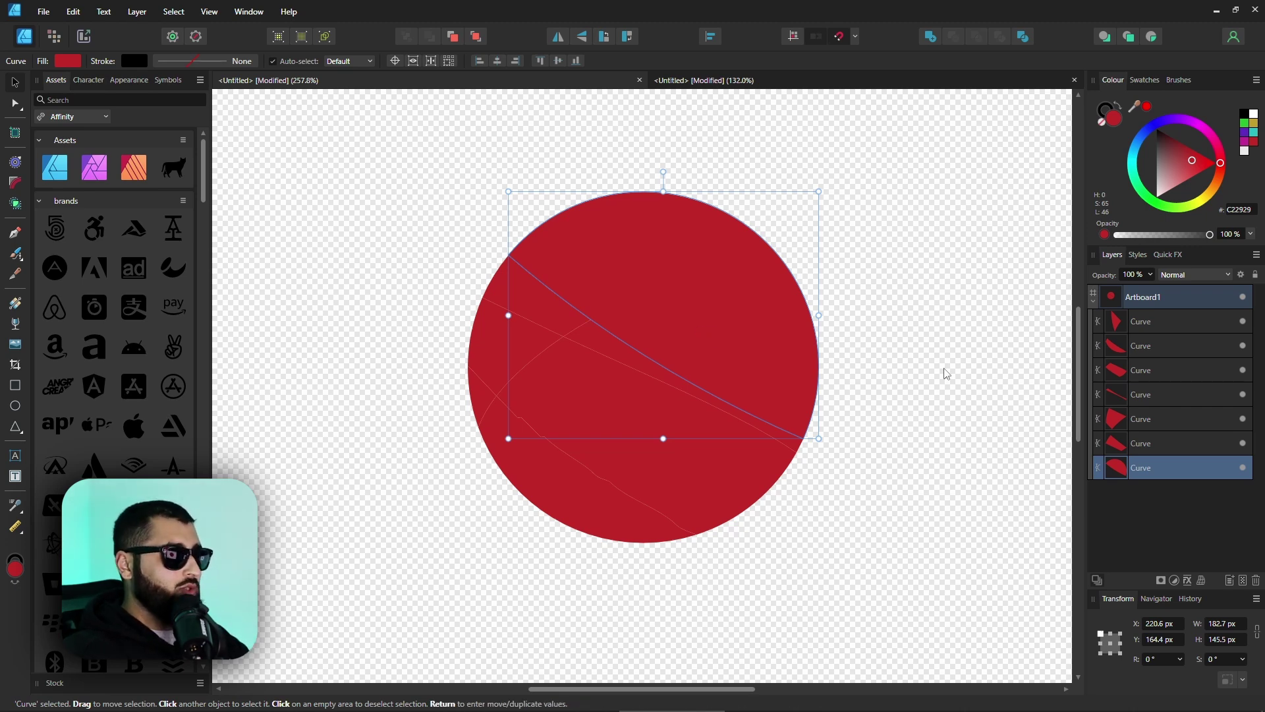
- Set the upper, lower-middle and small upper-left pieces to 30% and the lower-left piece to 90%
{"action": "key", "text": "3"}
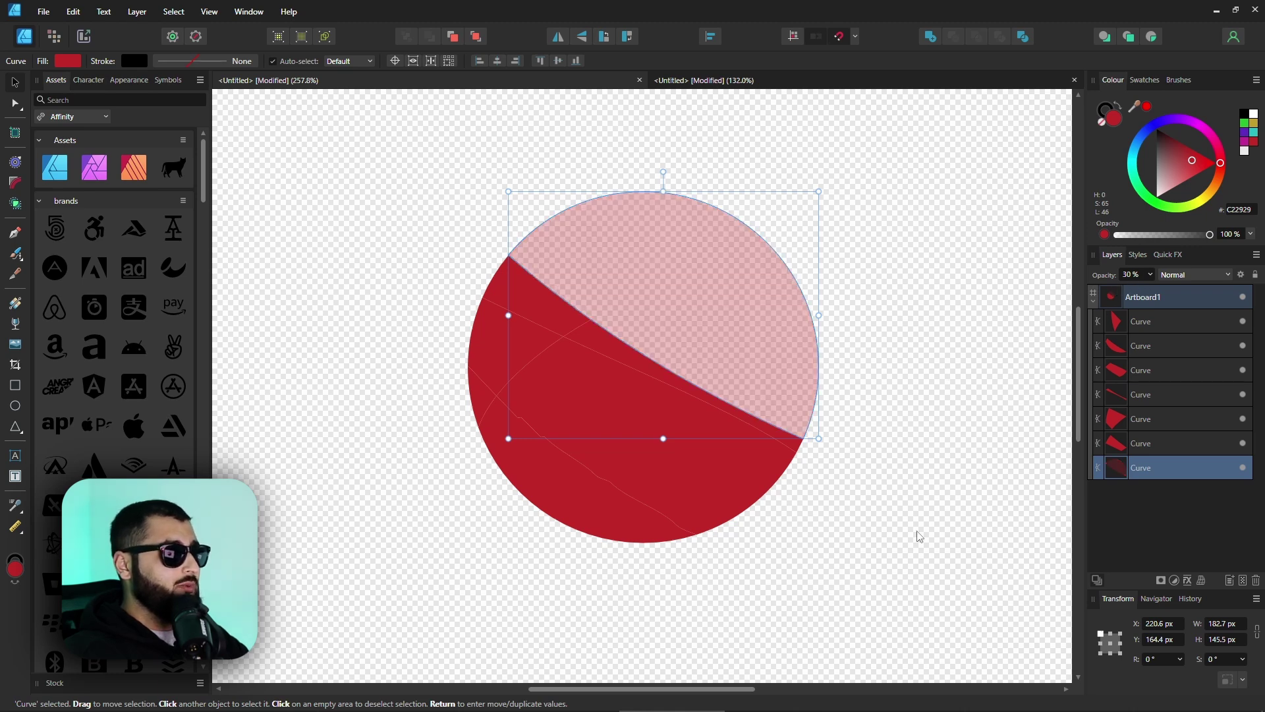
{"action": "left_click", "coordinate": [734, 498]}
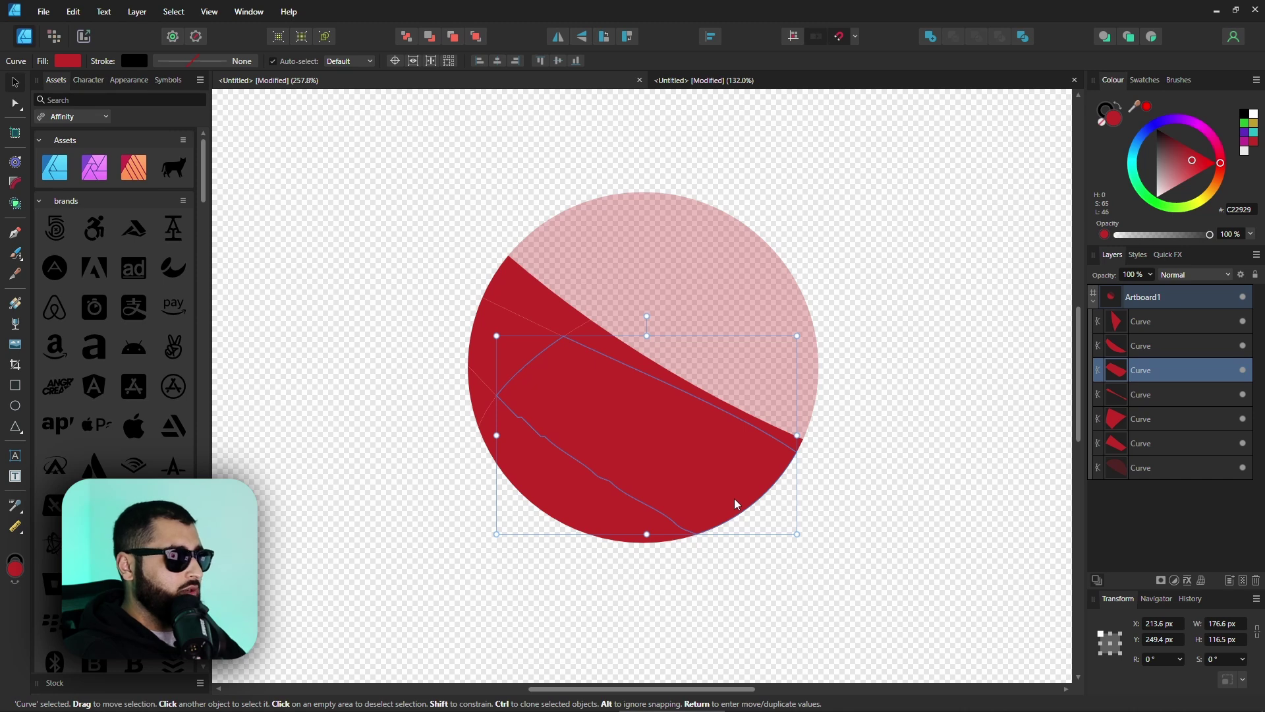
{"action": "key", "text": "3"}
{"action": "left_click", "coordinate": [499, 291]}
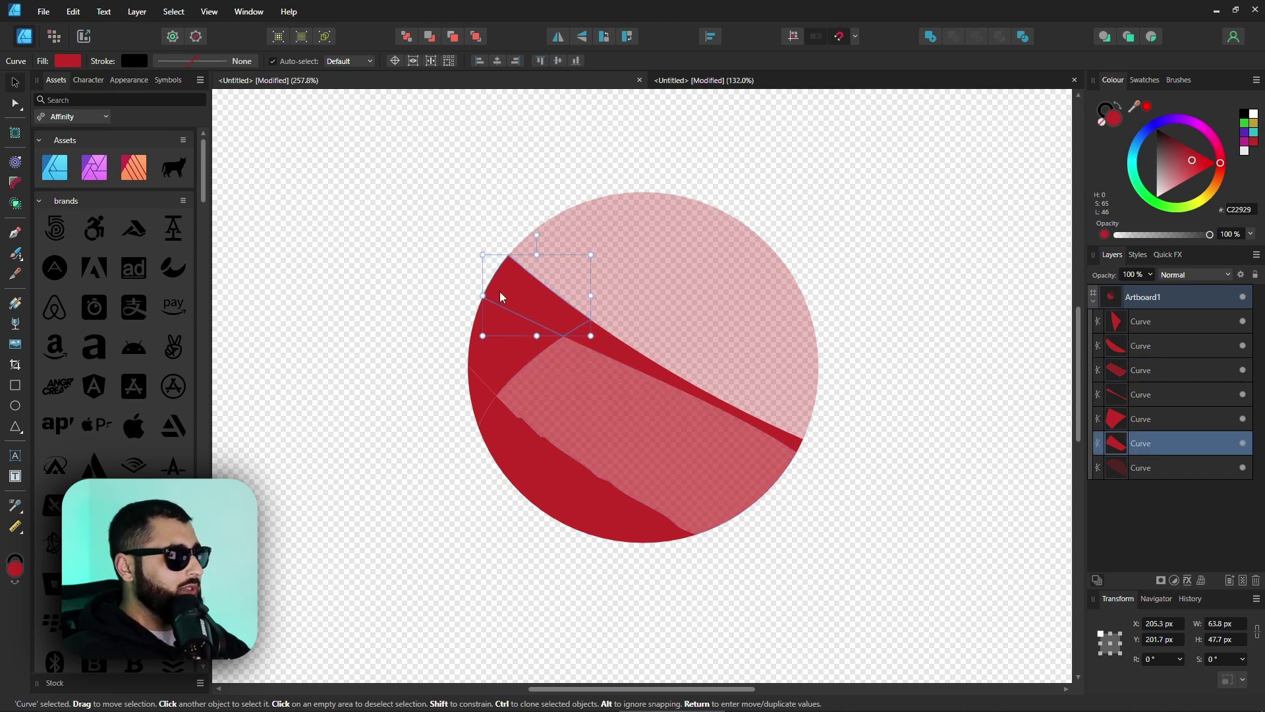
{"action": "key", "text": "3"}
{"action": "left_click", "coordinate": [514, 464]}
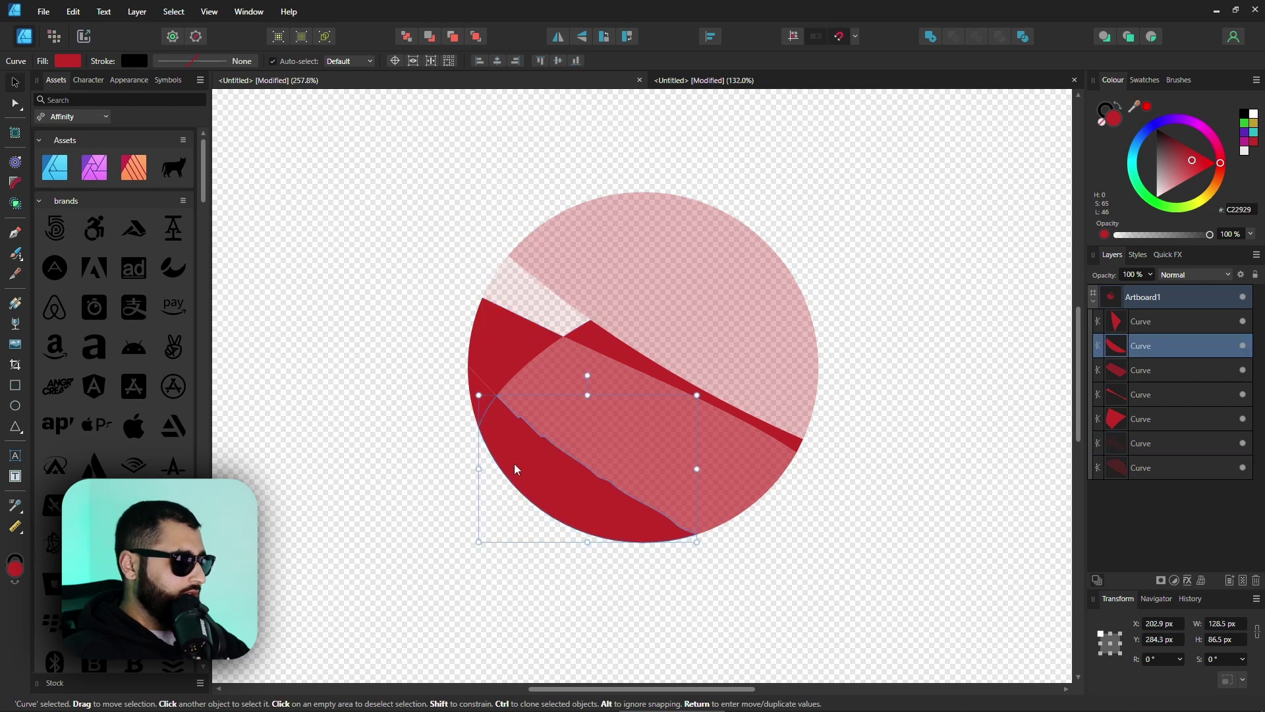
{"action": "key", "text": "9"}
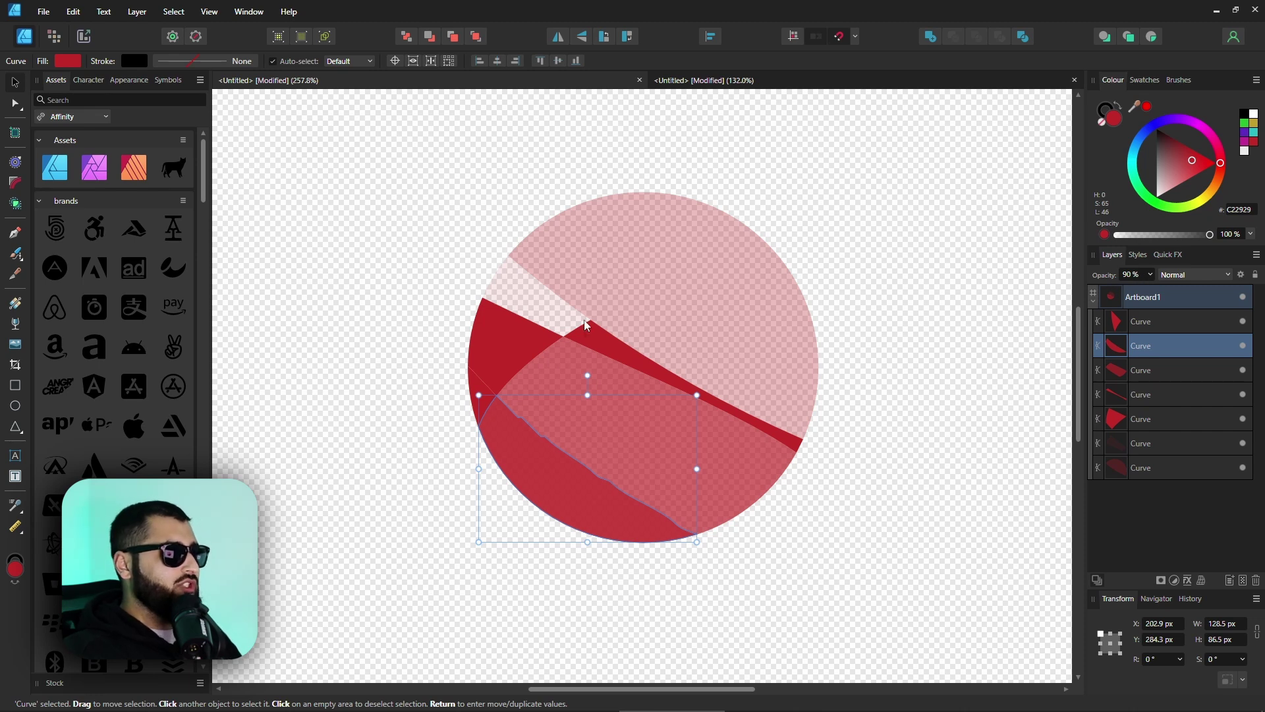
- Restore the upper piece to full opacity, then fade it back to 30%
{"action": "left_click", "coordinate": [654, 281]}
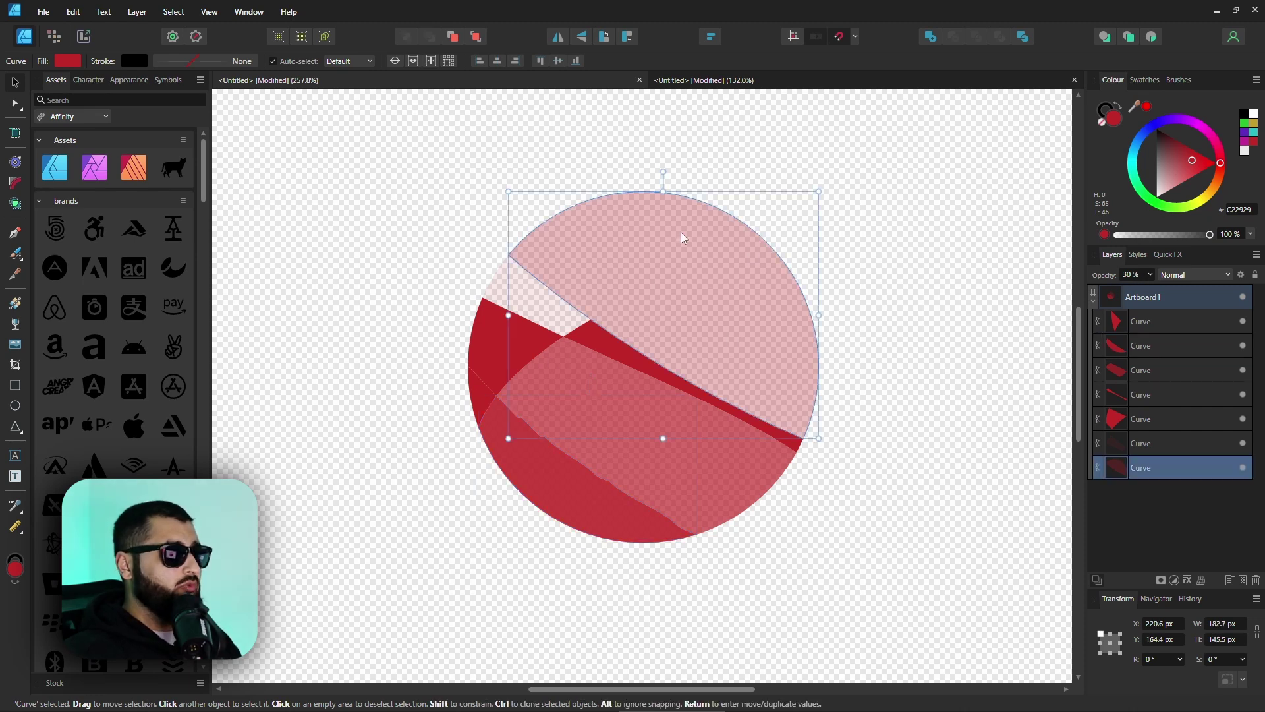
{"action": "key", "text": "0"}
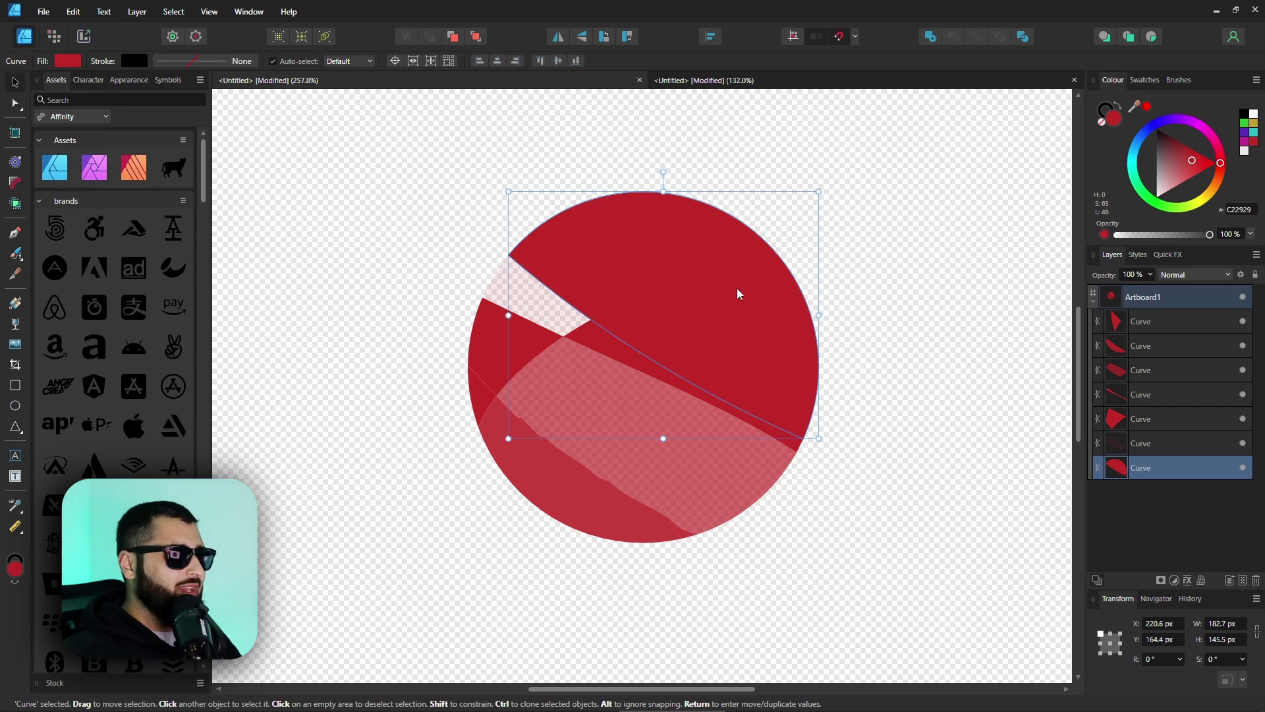
{"action": "left_click", "coordinate": [698, 409]}
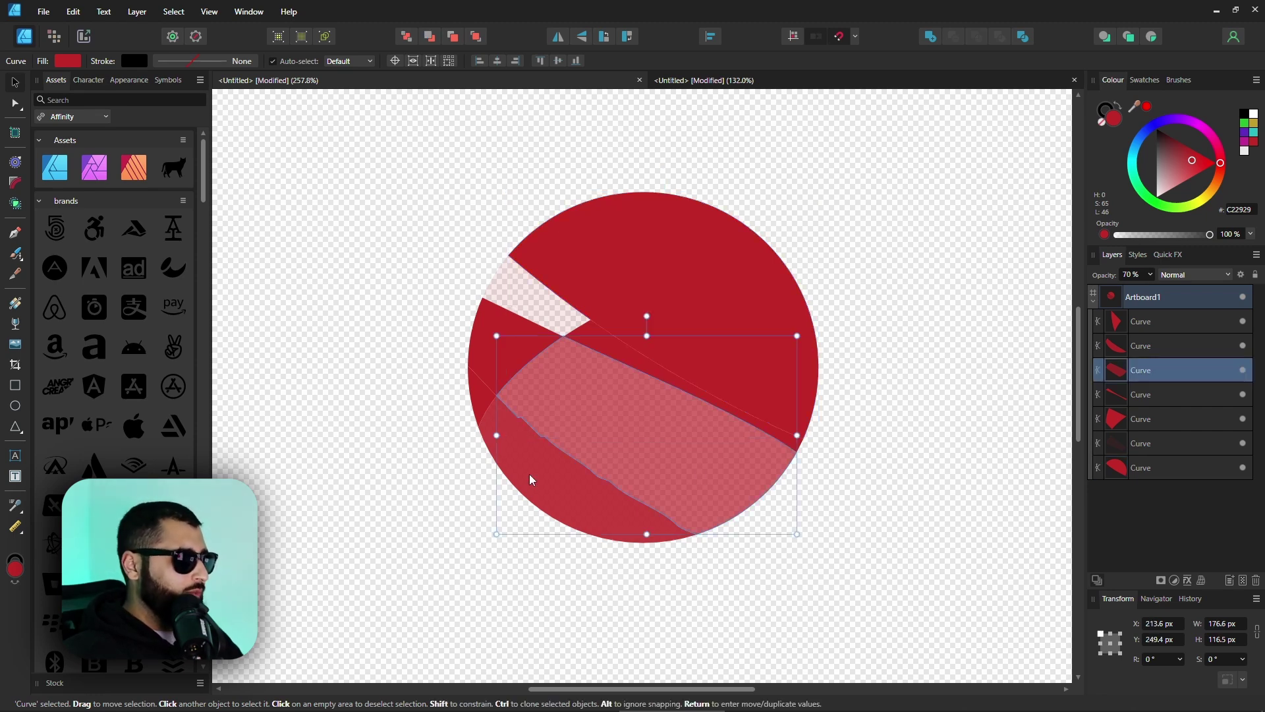
{"action": "left_click", "coordinate": [588, 296]}
{"action": "key", "text": "3"}
{"action": "left_click", "coordinate": [446, 347]}
- Set the lower band to 30% and fade the thin strip and small left piece to 10%
{"action": "left_click", "coordinate": [522, 472]}
{"action": "left_click", "coordinate": [646, 368]}
{"action": "key", "text": "3"}
{"action": "left_click", "coordinate": [626, 355]}
{"action": "key", "text": "1"}
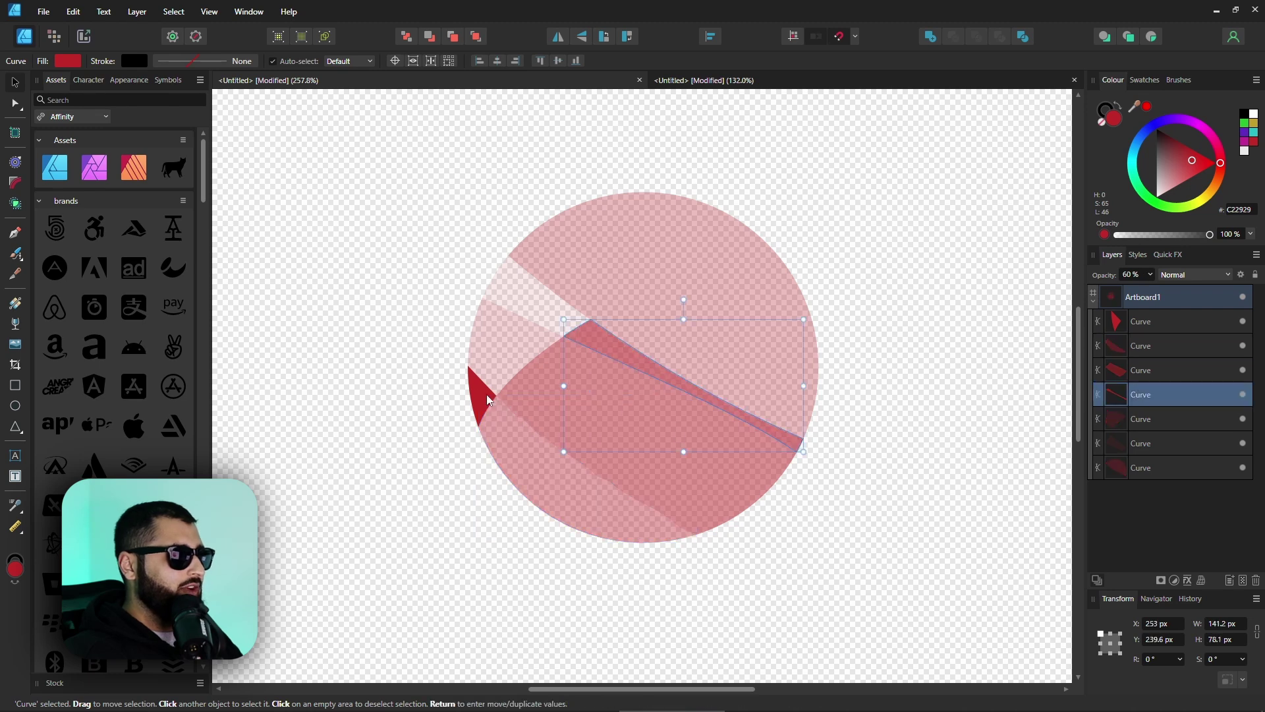
{"action": "left_click", "coordinate": [491, 396]}
{"action": "key", "text": "1"}
{"action": "left_click", "coordinate": [672, 381]}
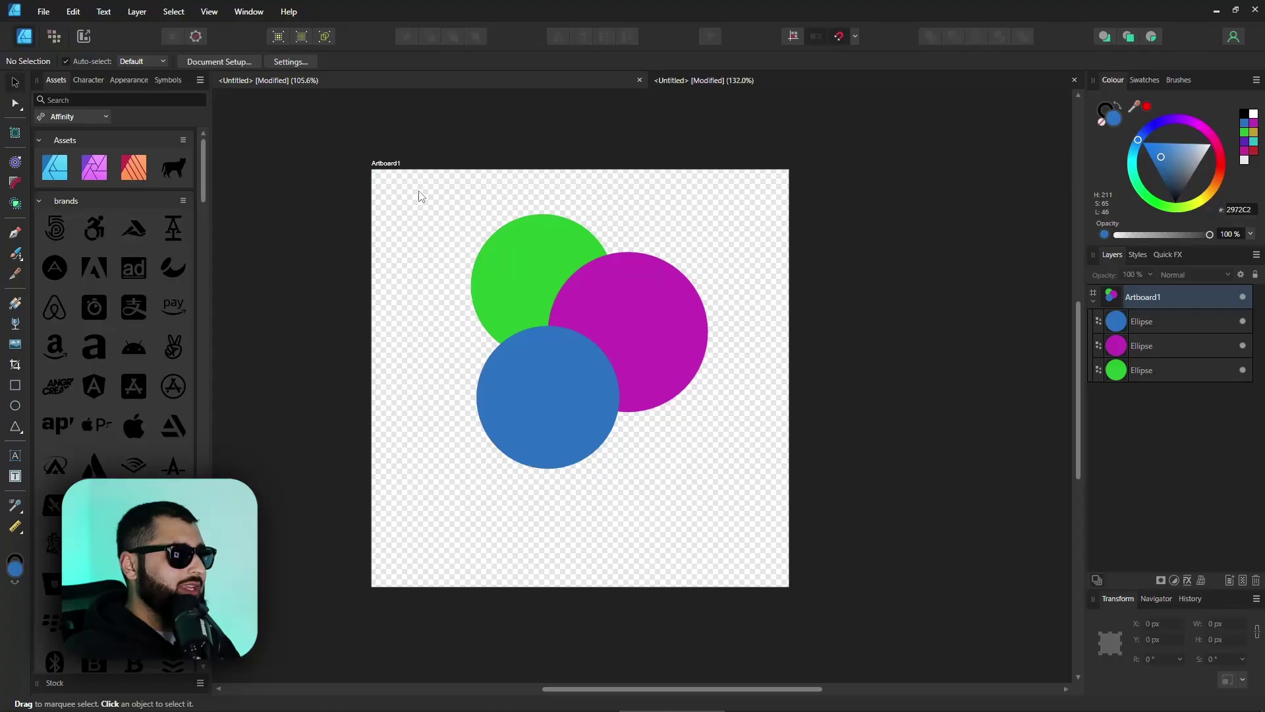
- Drag a marquee around the overlapping green, magenta and blue circles to select them together
{"action": "left_click_drag", "start_coordinate": [419, 192], "coordinate": [739, 522]}
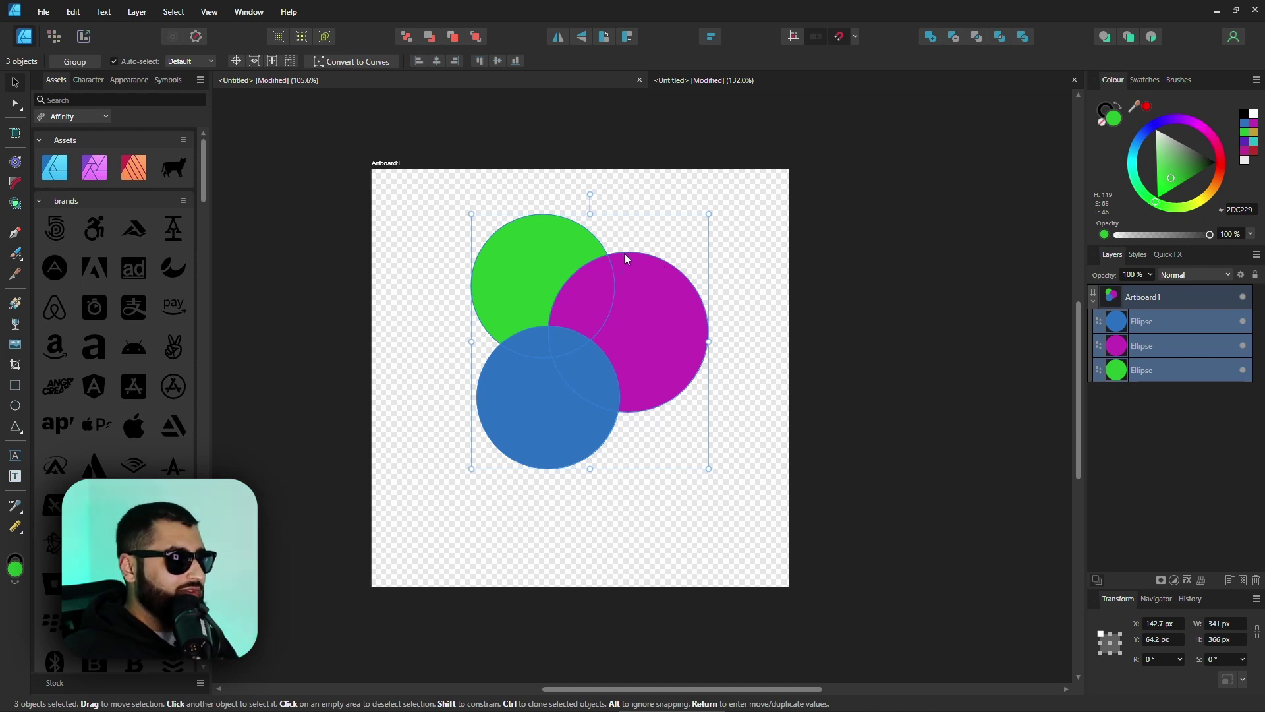
{"action": "scroll", "coordinate": [653, 339], "scroll_direction": "up", "scroll_amount": 5}
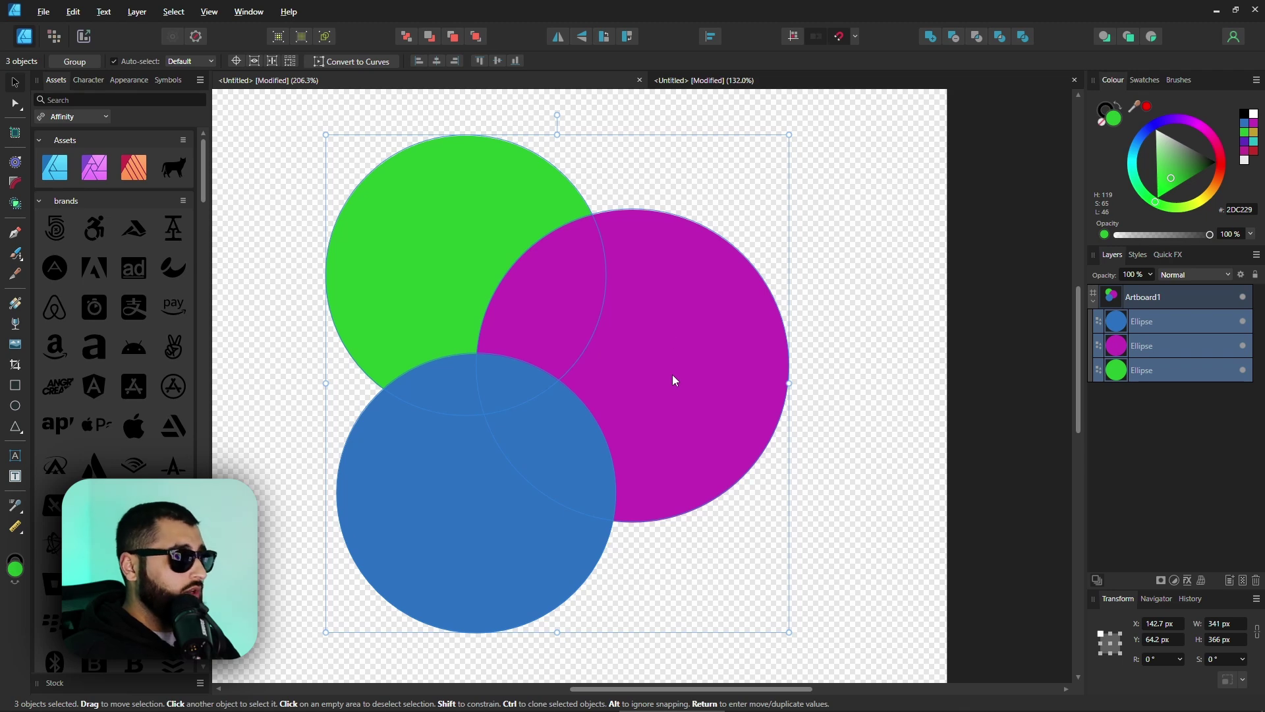
{"action": "left_click", "coordinate": [672, 338]}
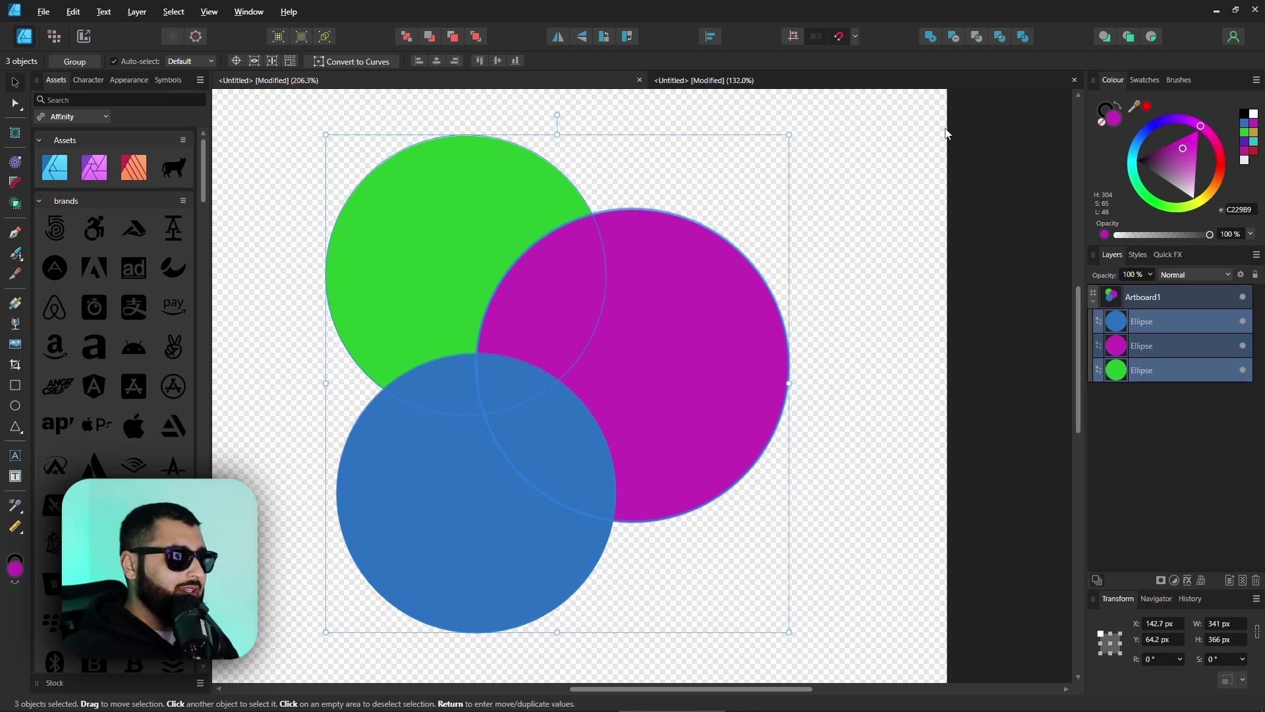
{"action": "left_click", "coordinate": [932, 39]}
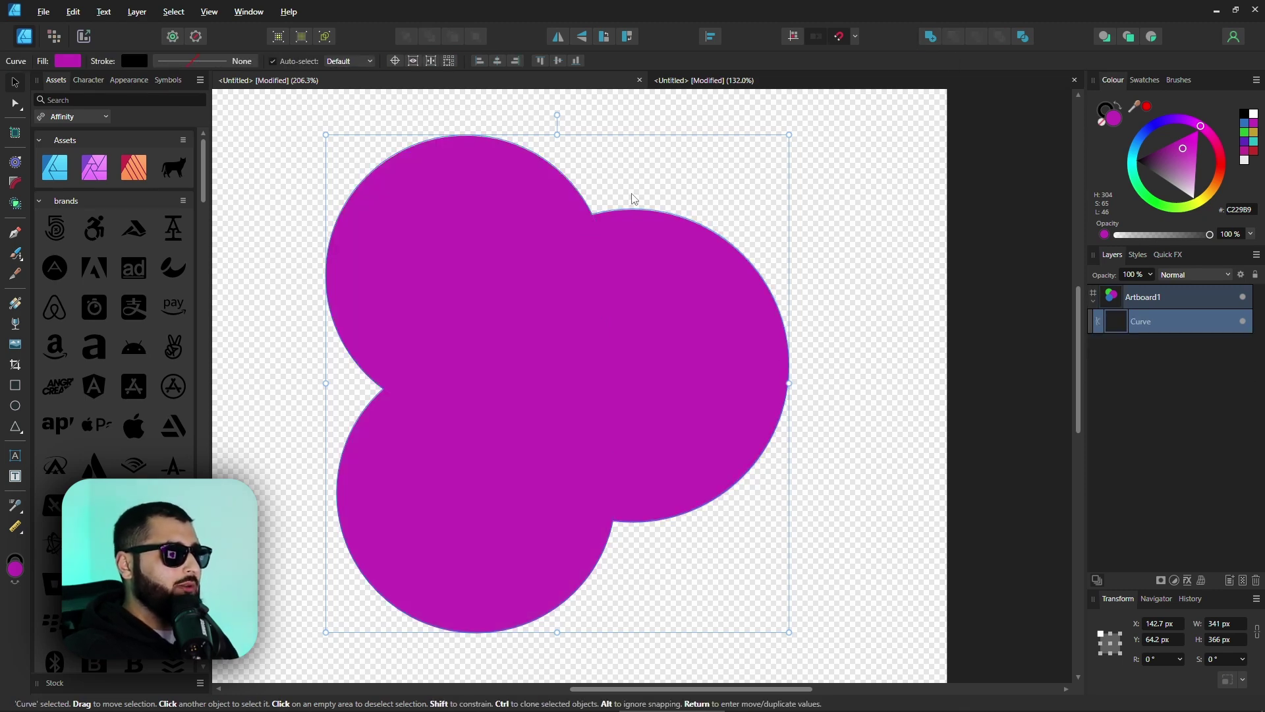
{"action": "key", "text": "ctrl+z"}
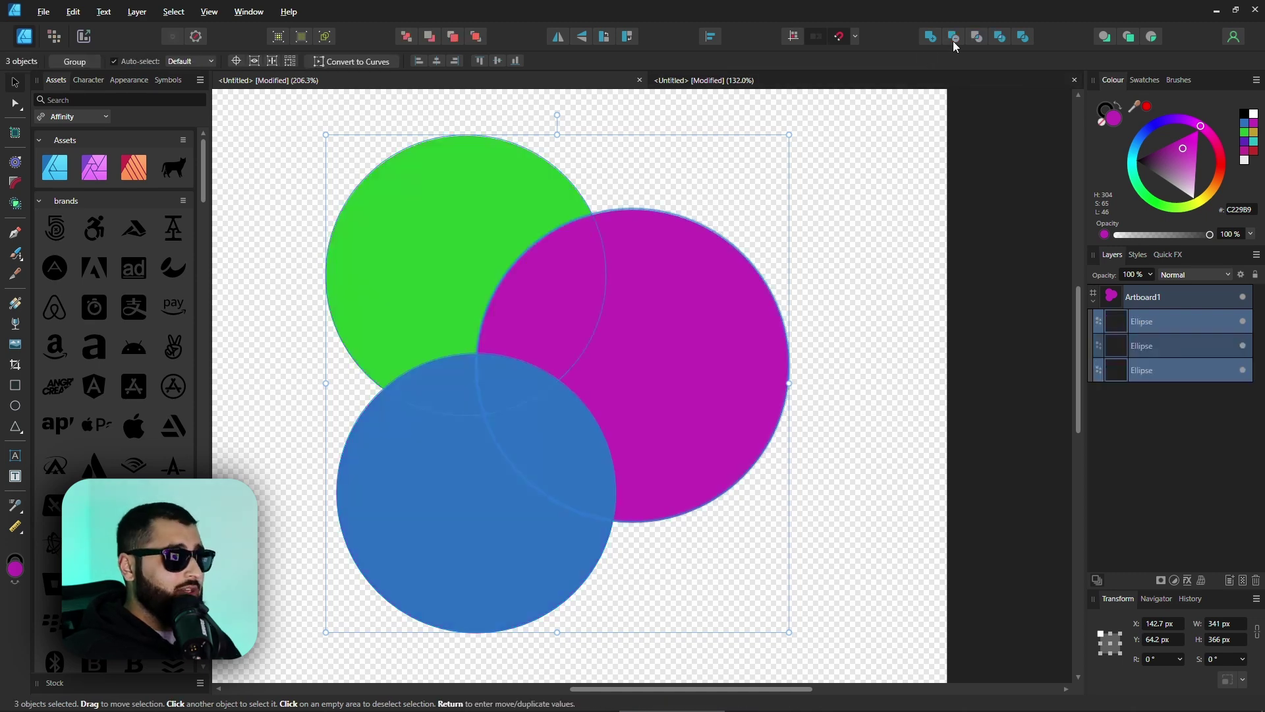
{"action": "left_click", "coordinate": [955, 37]}
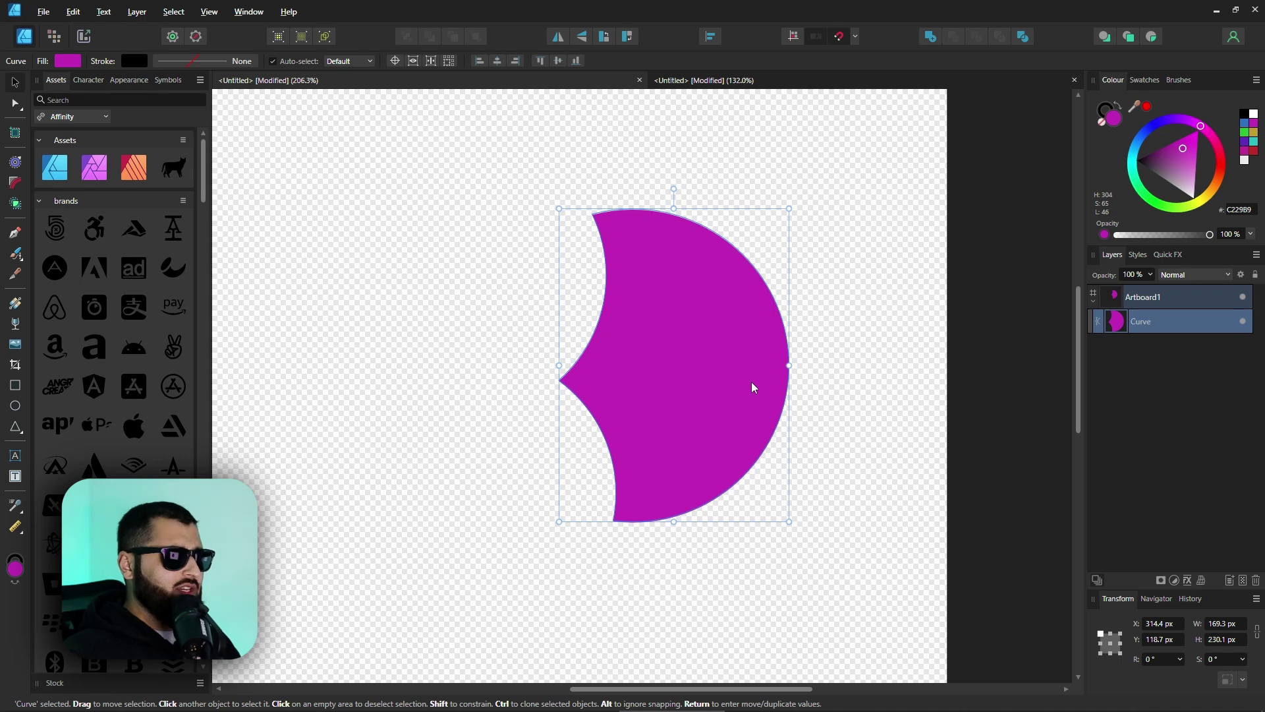
{"action": "key", "text": "ctrl+z"}
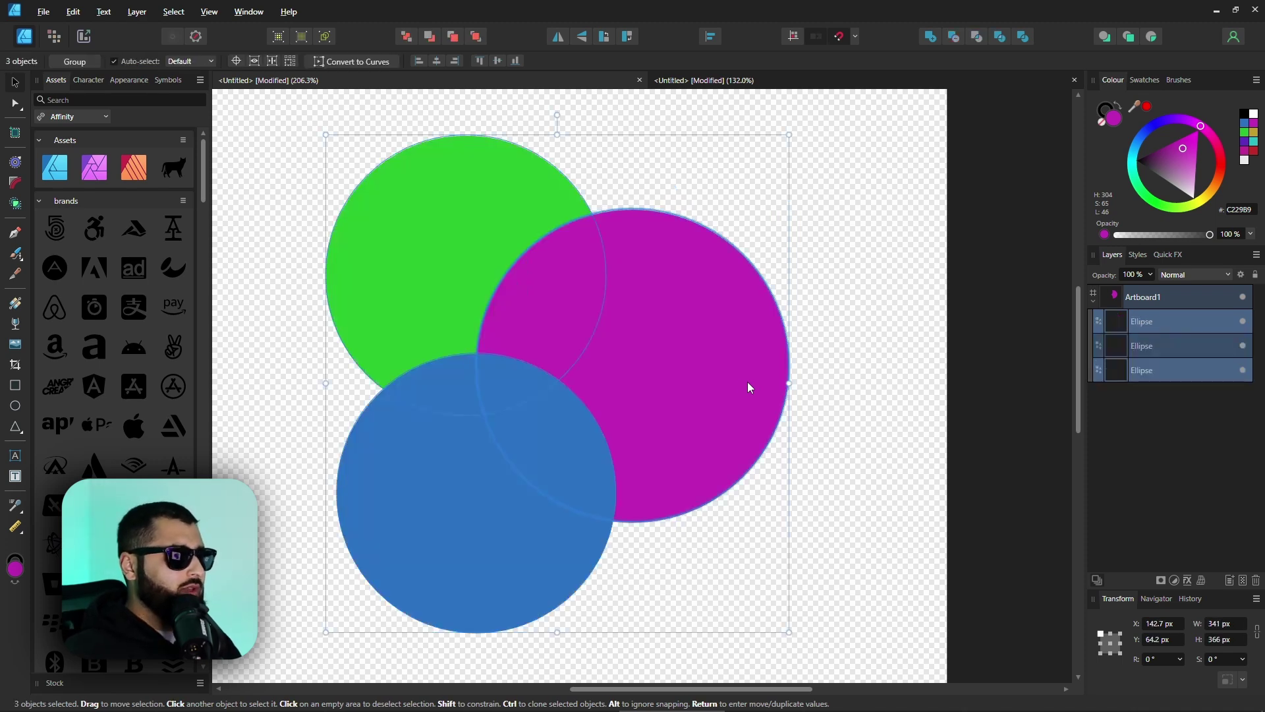
{"action": "left_click", "coordinate": [492, 265]}
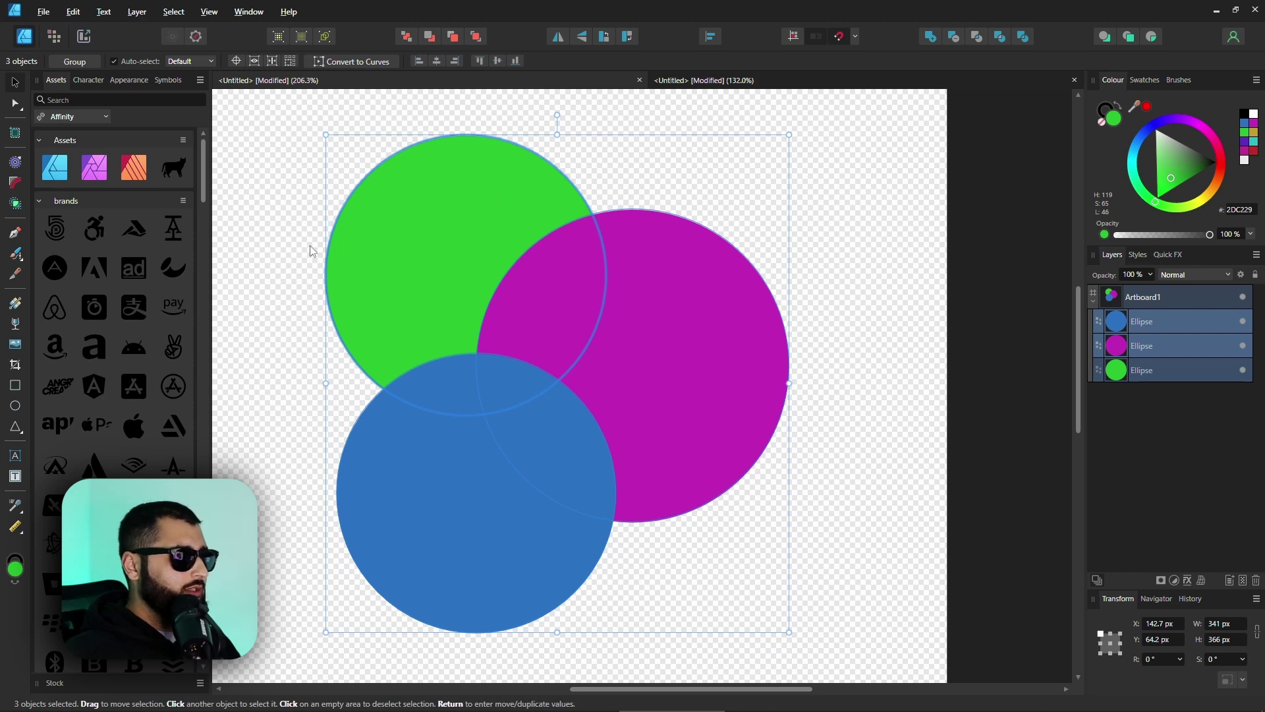
{"action": "left_click", "coordinate": [955, 37]}
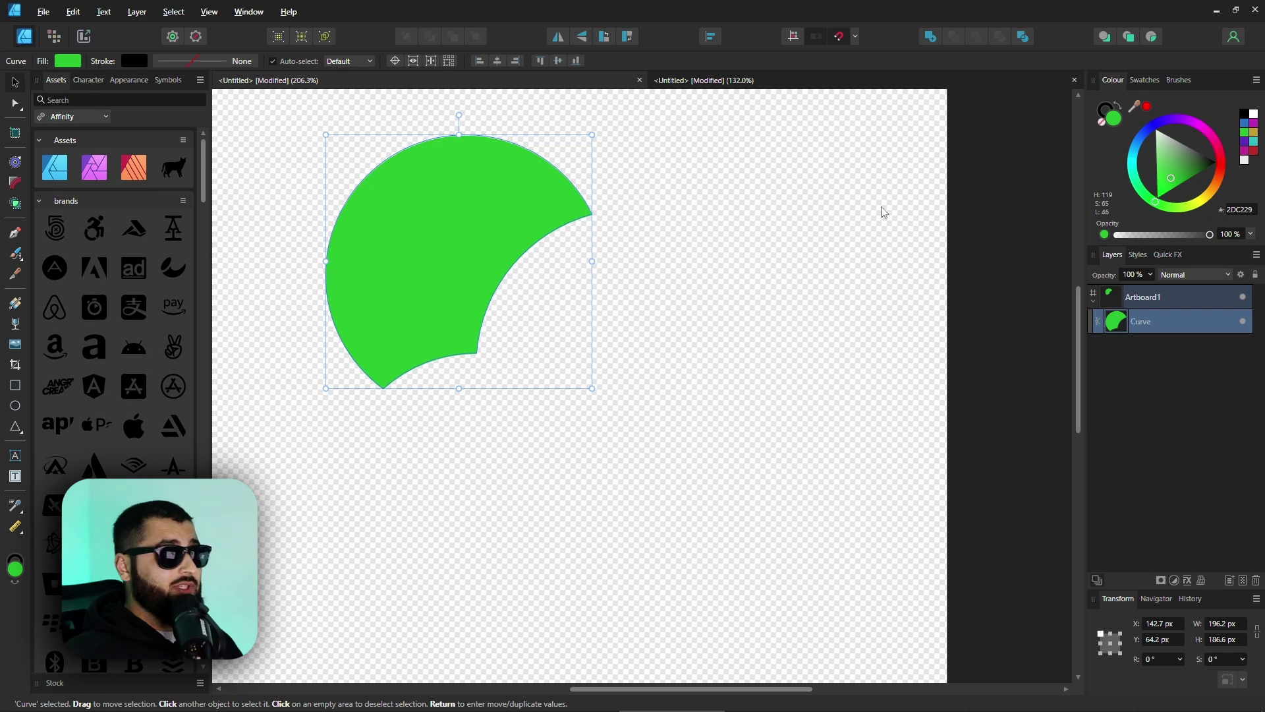
{"action": "key", "text": "ctrl+z"}
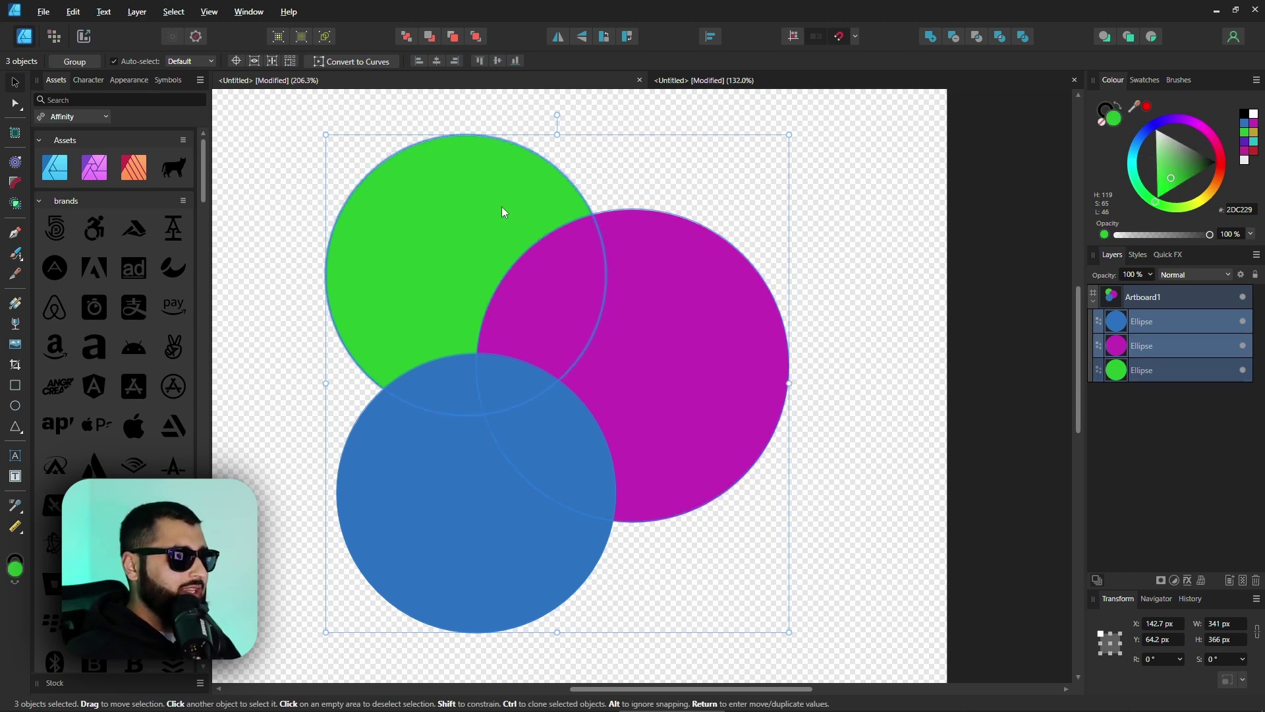
- Subtract the other circles from the green one, then list Artboard1's ellipse layers
{"action": "left_click", "coordinate": [961, 42]}
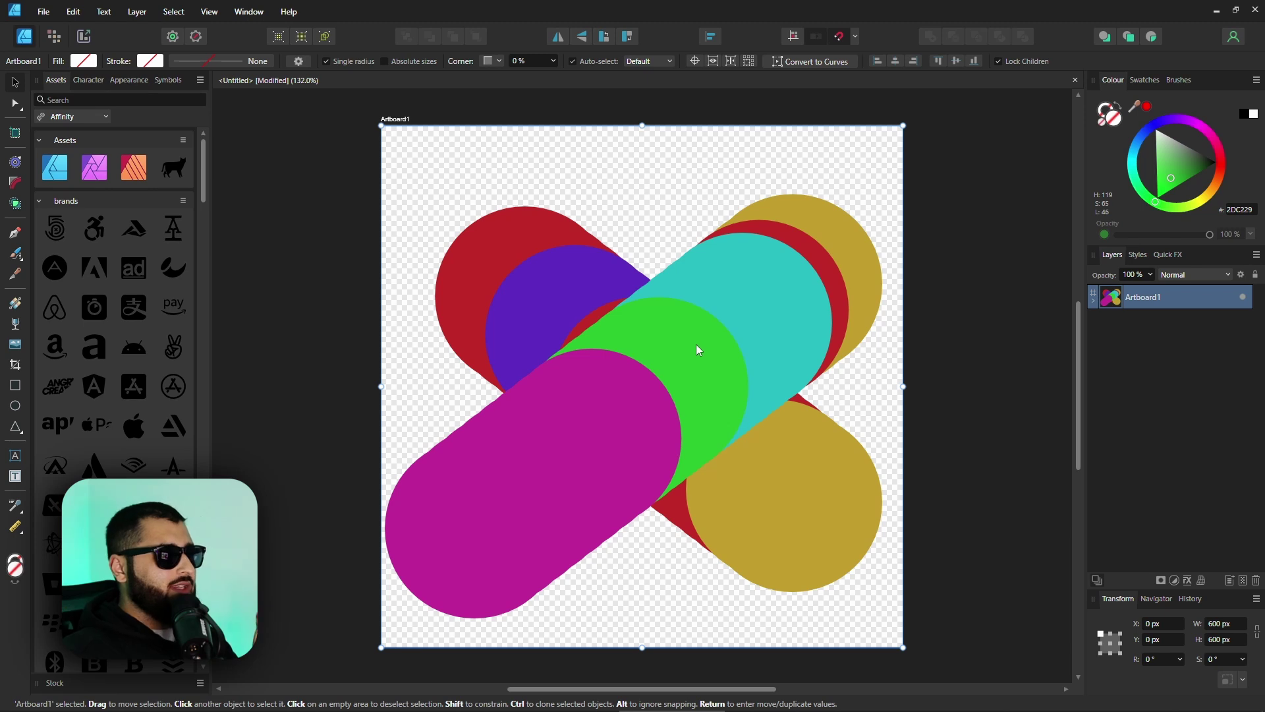
{"action": "left_click", "coordinate": [1095, 303]}
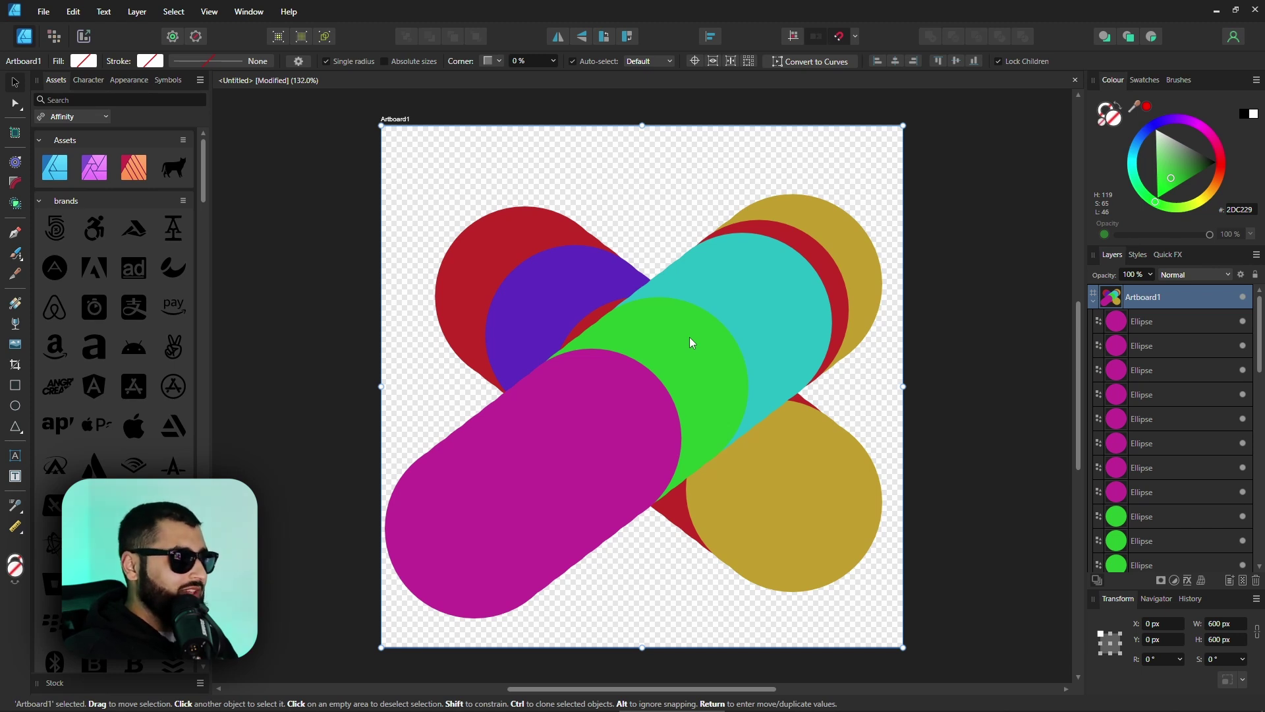
{"action": "scroll", "coordinate": [1160, 377], "scroll_direction": "down", "scroll_amount": 5}
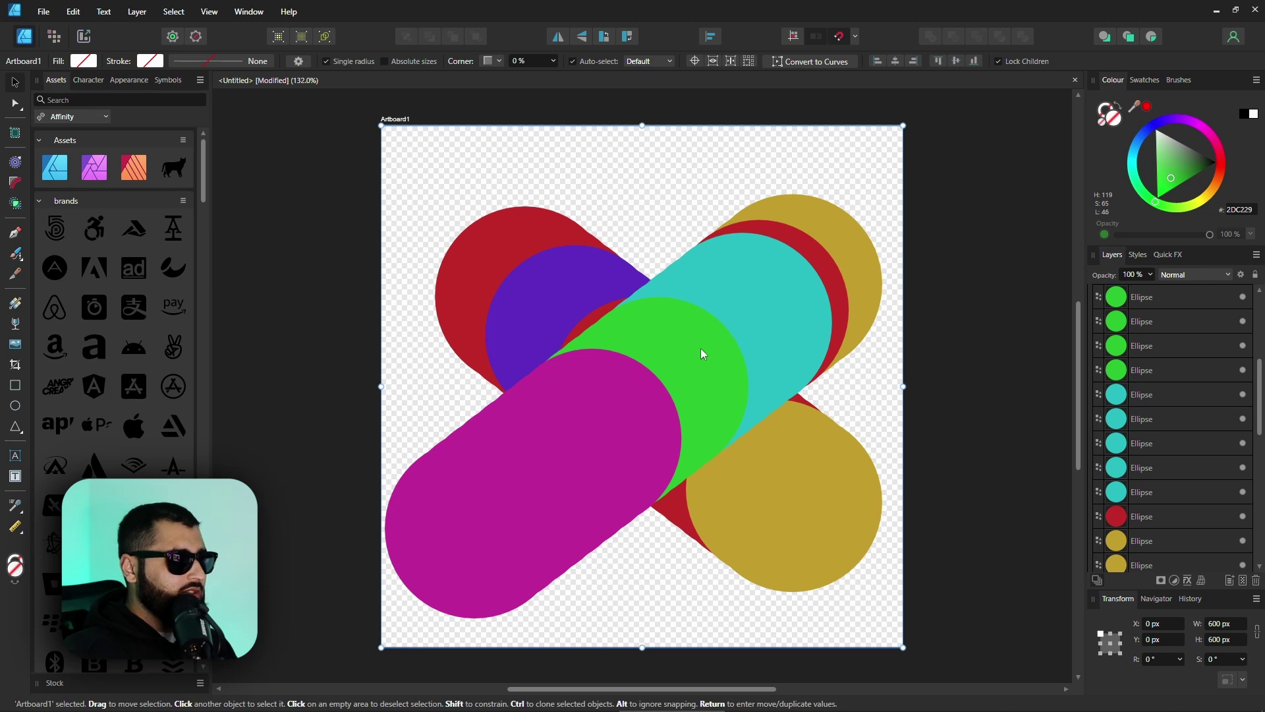
- Select the topmost green ellipse and show it alone in isolation
{"action": "left_click", "coordinate": [684, 364]}
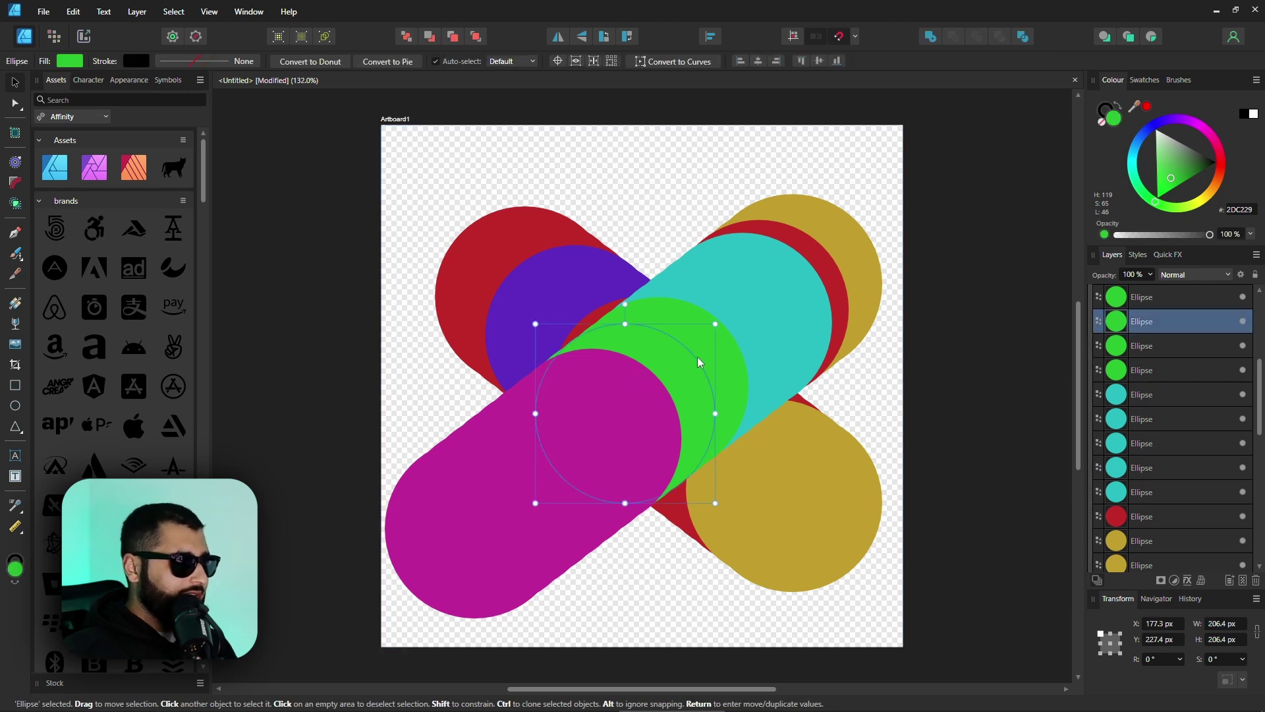
{"action": "left_click", "coordinate": [681, 370]}
{"action": "left_click", "coordinate": [681, 370]}
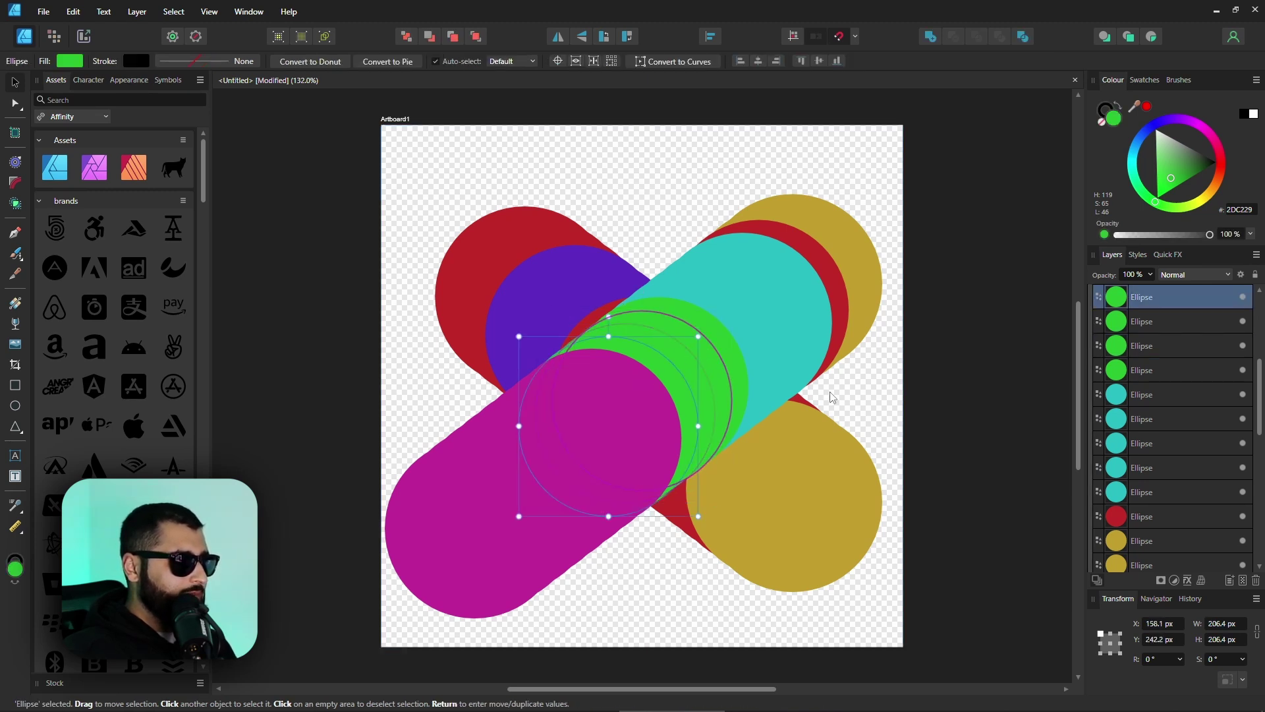
{"action": "left_click", "coordinate": [1165, 418], "text": "alt"}
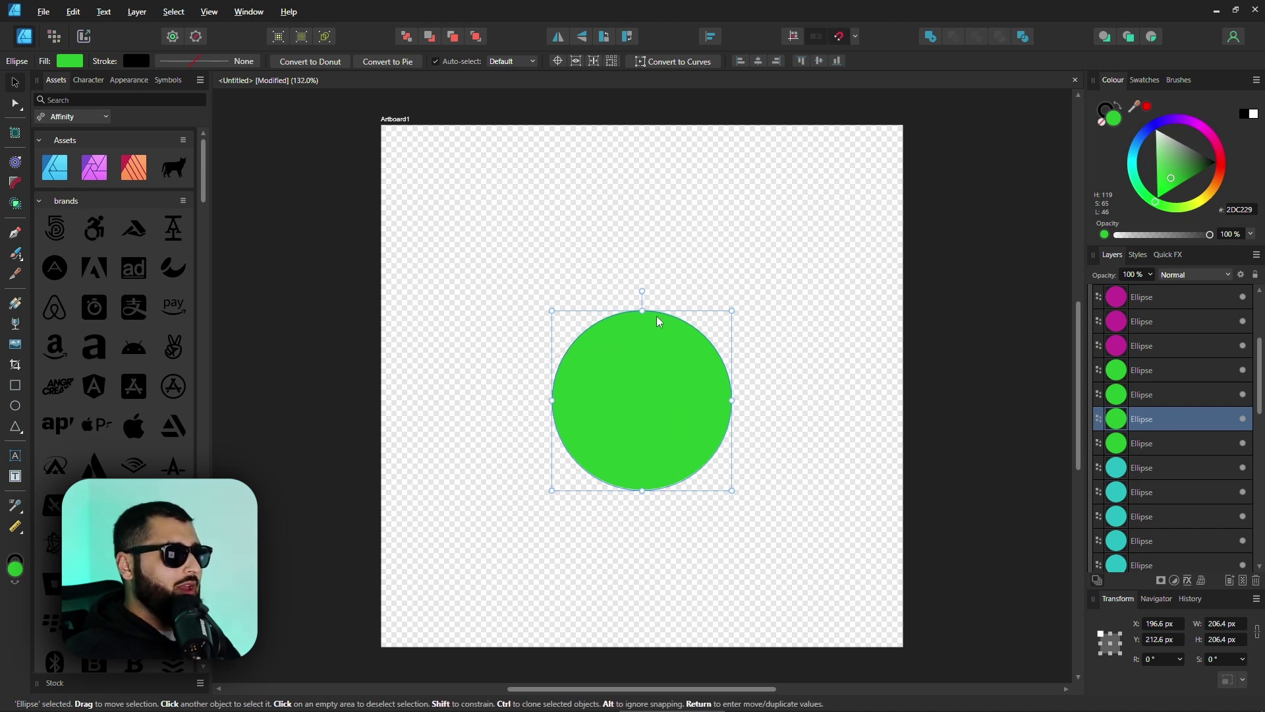
- Enlarge the isolated green ellipse, recolour it blue-violet, and bring back the full artwork
{"action": "left_click_drag", "start_coordinate": [642, 309], "coordinate": [665, 272]}
{"action": "left_click_drag", "start_coordinate": [731, 364], "coordinate": [792, 364]}
{"action": "left_click", "coordinate": [1204, 134]}
{"action": "left_click_drag", "start_coordinate": [1204, 134], "coordinate": [1162, 120]}
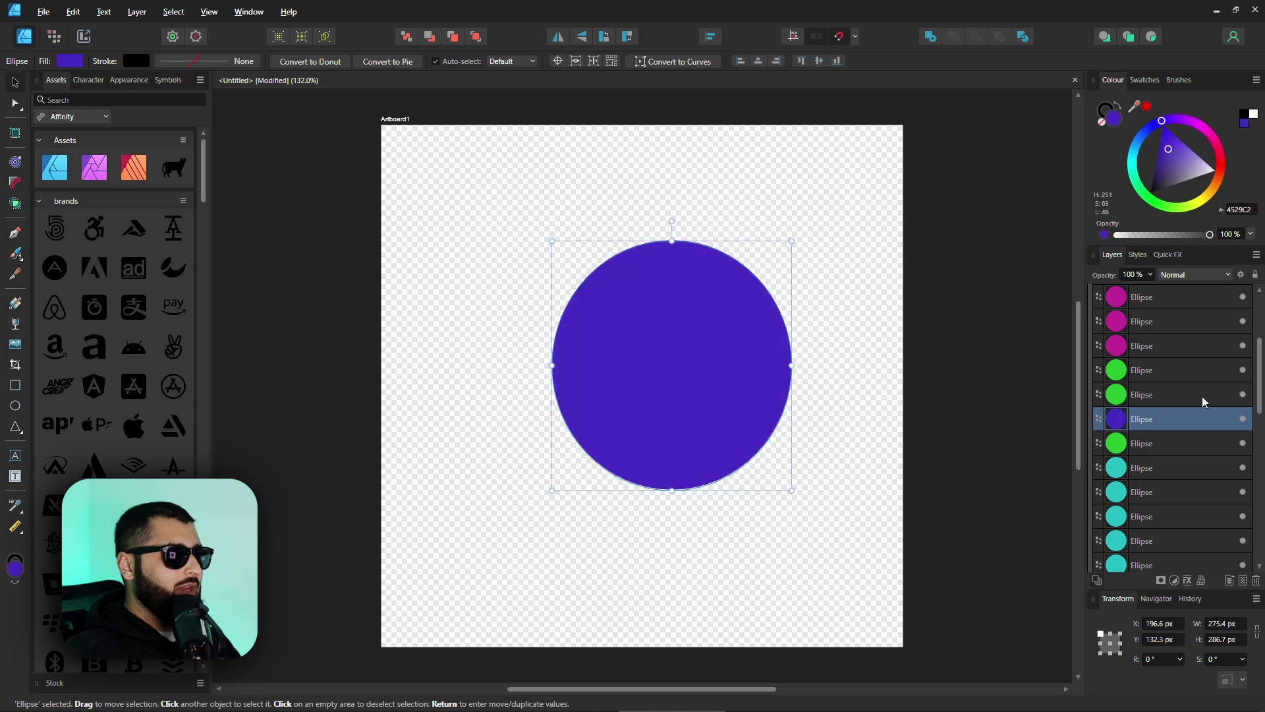
{"action": "left_click", "coordinate": [971, 361]}
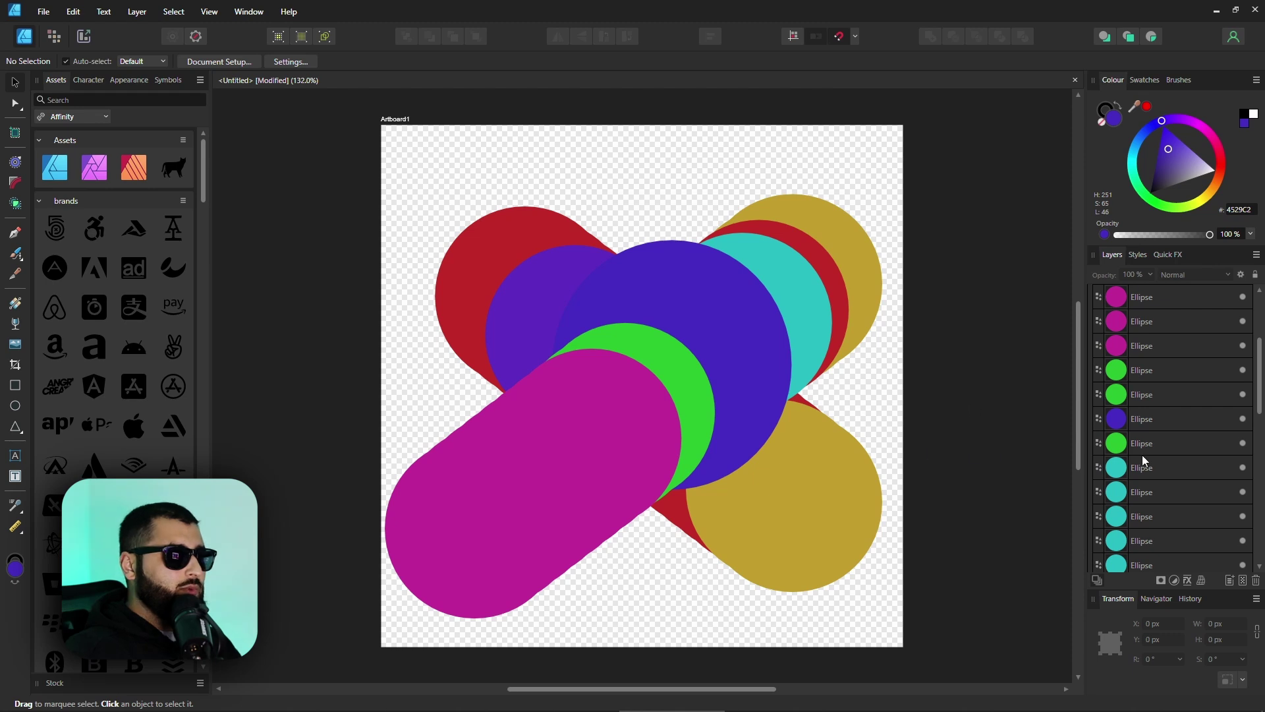
- Isolate one red ellipse, recolour it teal 29C2A4, and show the full artwork again
{"action": "scroll", "coordinate": [1186, 454], "scroll_direction": "down", "scroll_amount": 5}
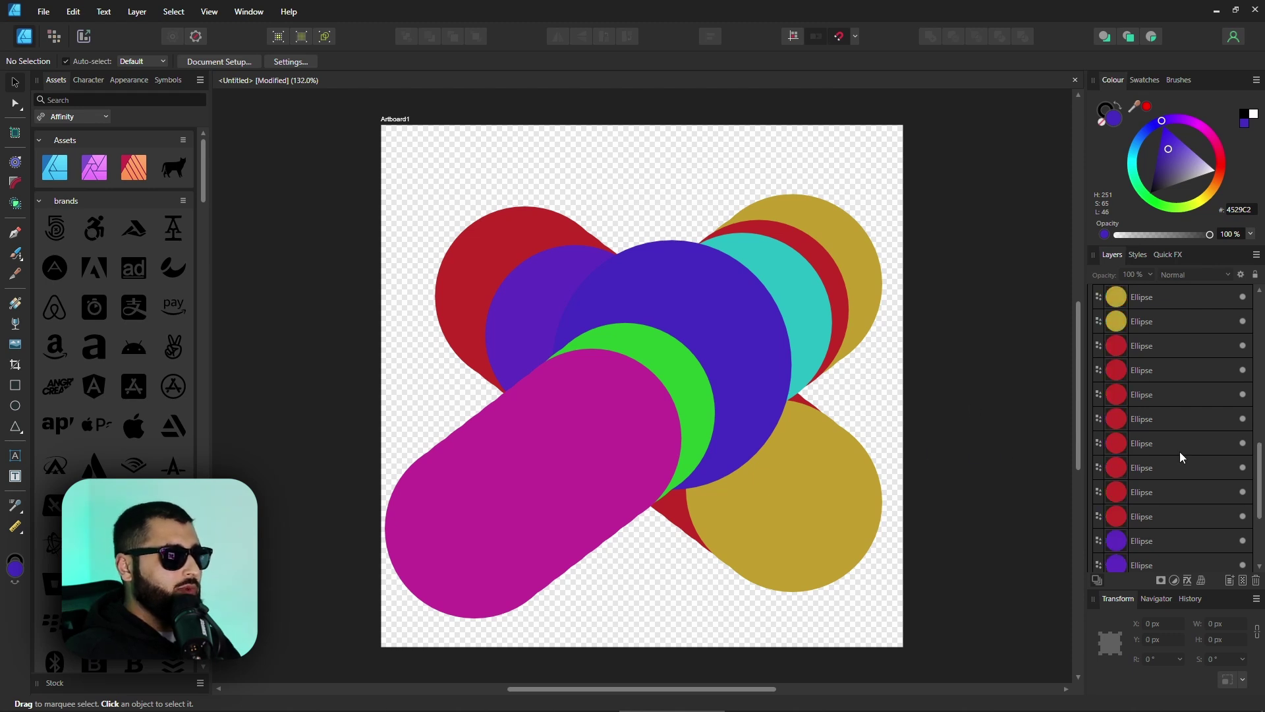
{"action": "scroll", "coordinate": [1113, 453], "scroll_direction": "down", "scroll_amount": 3}
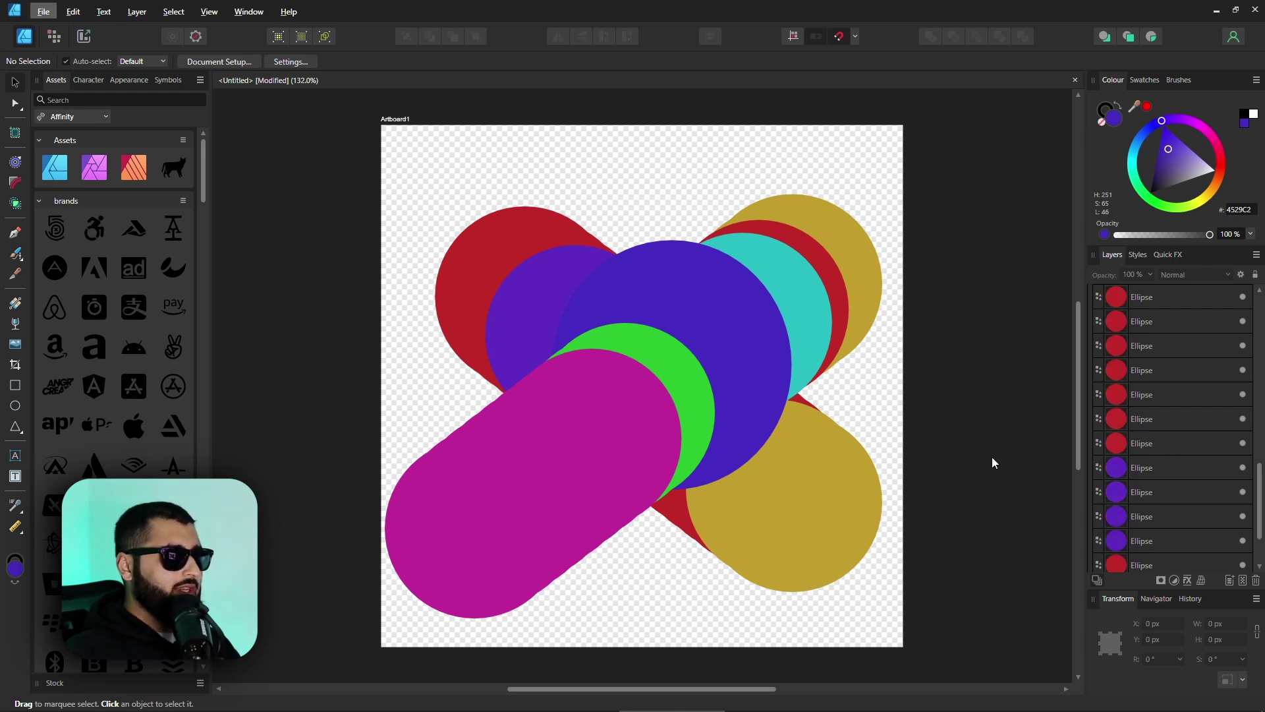
{"action": "left_click", "coordinate": [1173, 444]}
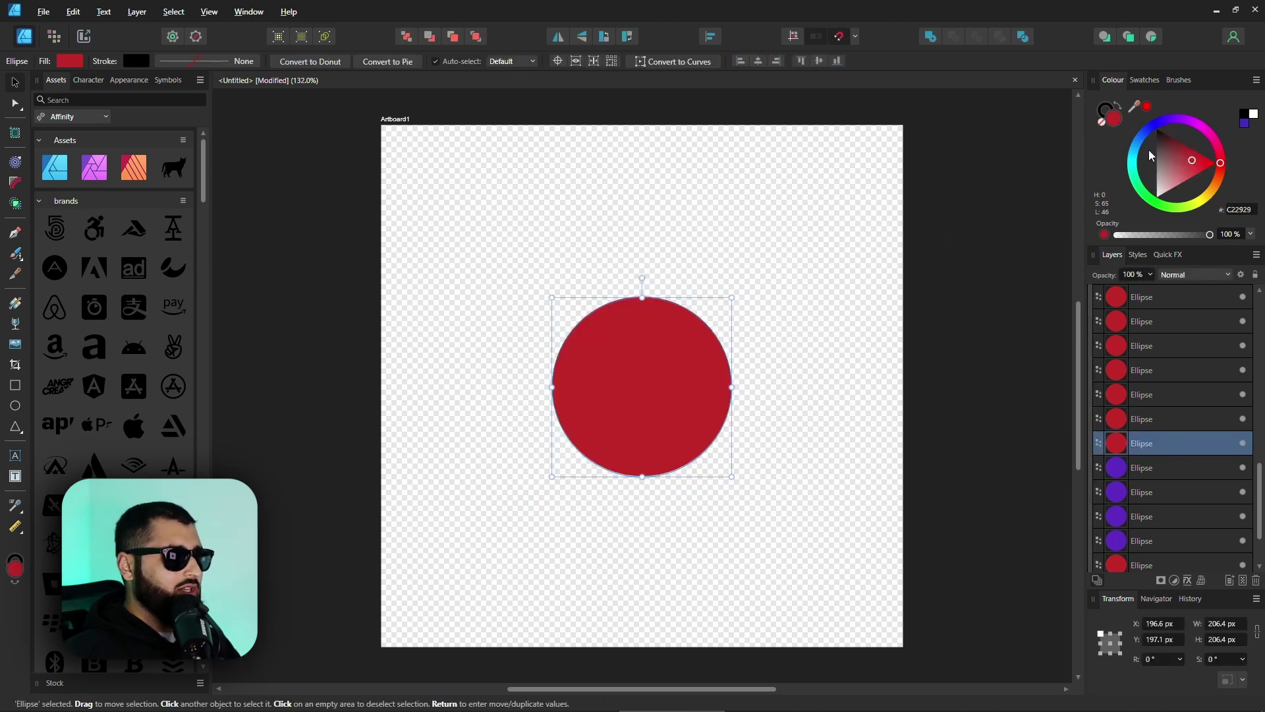
{"action": "left_click", "coordinate": [1134, 174]}
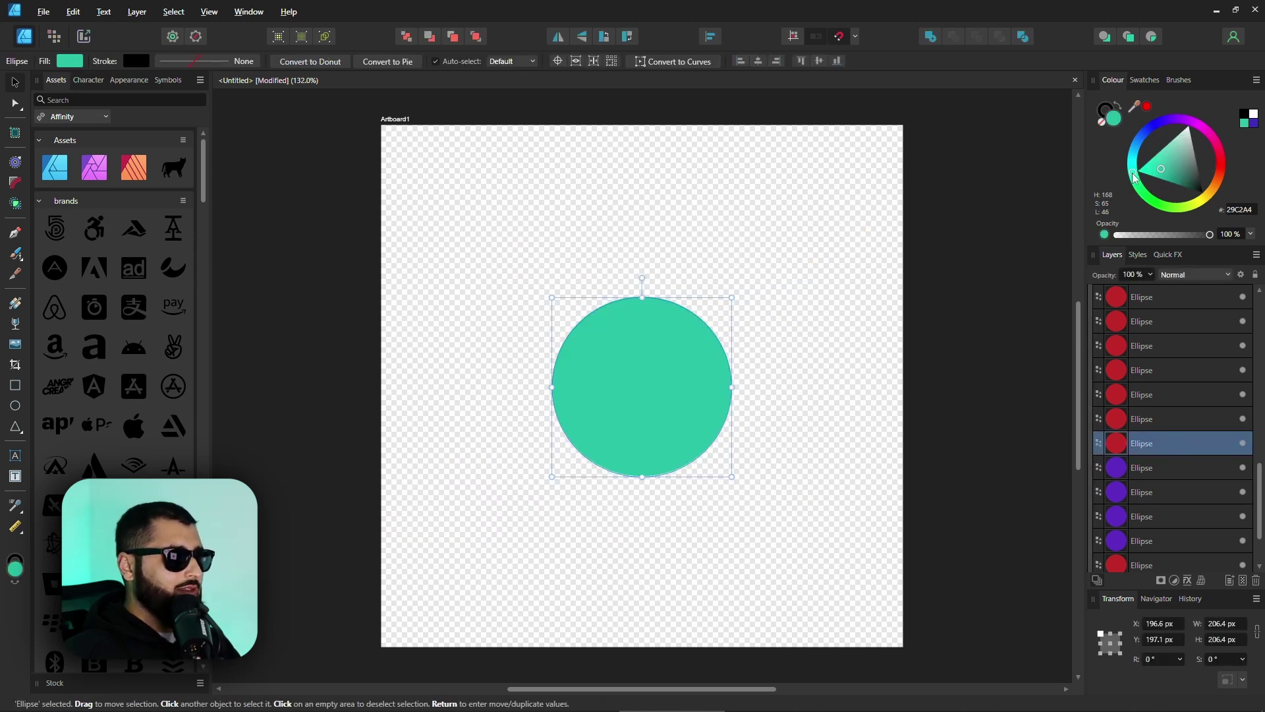
{"action": "left_click", "coordinate": [966, 370]}
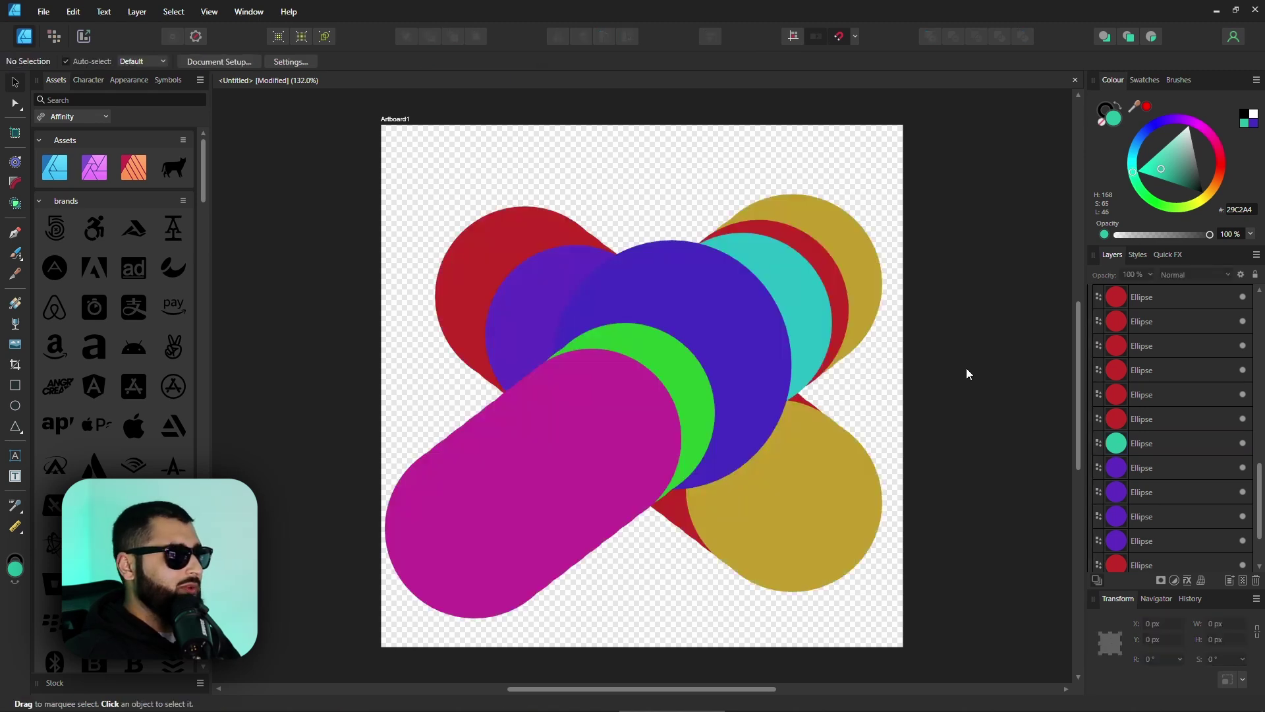